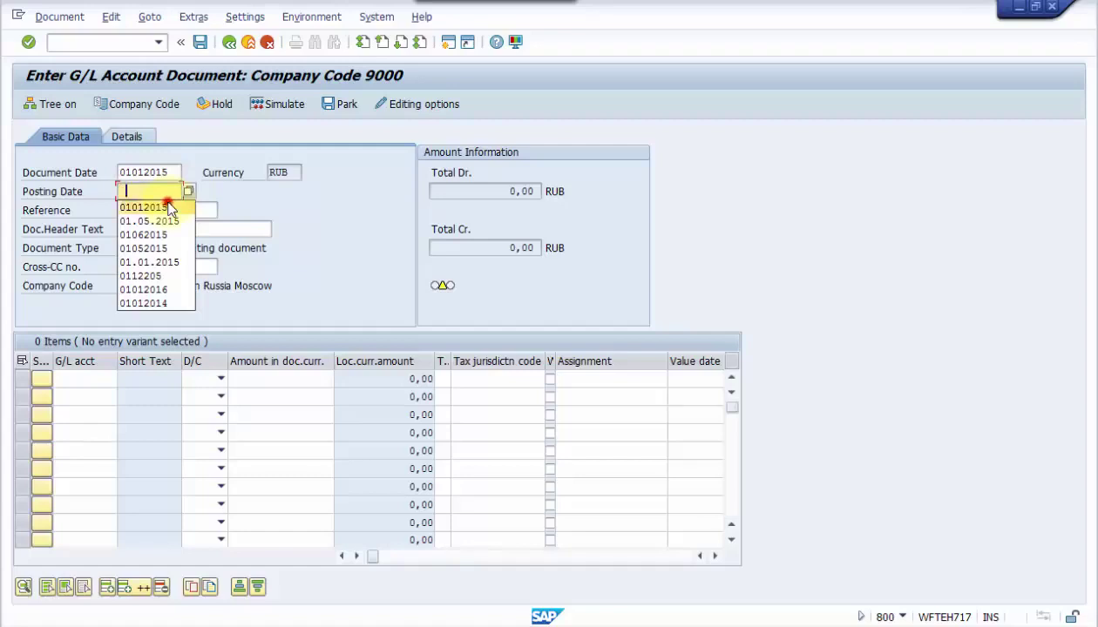
Step: Set the posting date to 01012015 and enter G/L accounts 35000900 and INITIAL0 in the first two line items
left_click(159, 210)
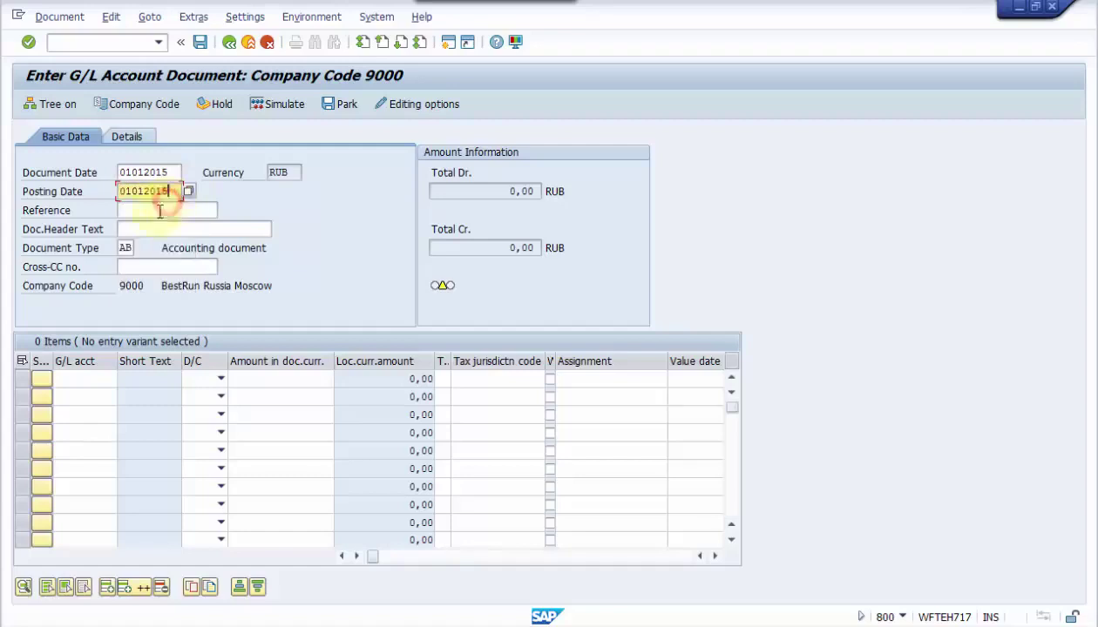
left_click(125, 248)
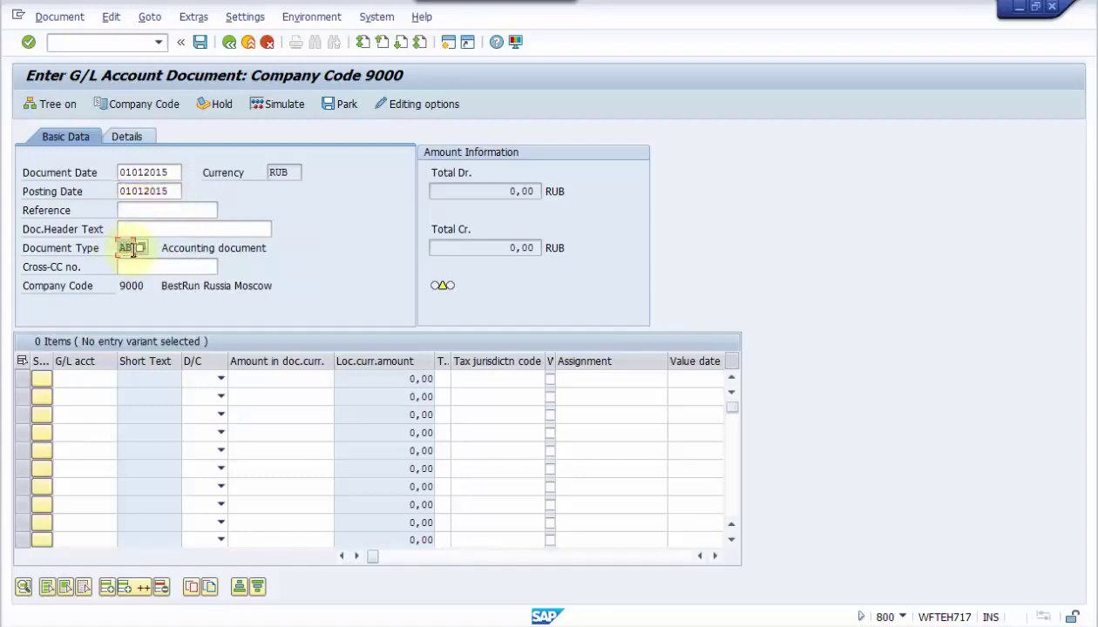
left_click(108, 379)
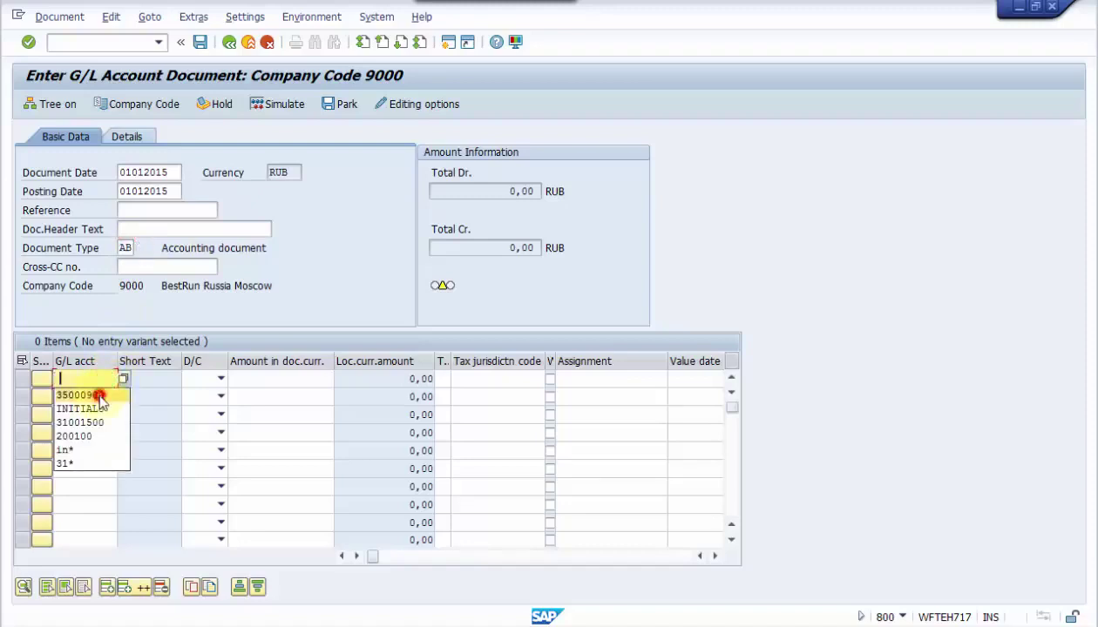
left_click(98, 397)
left_click(88, 396)
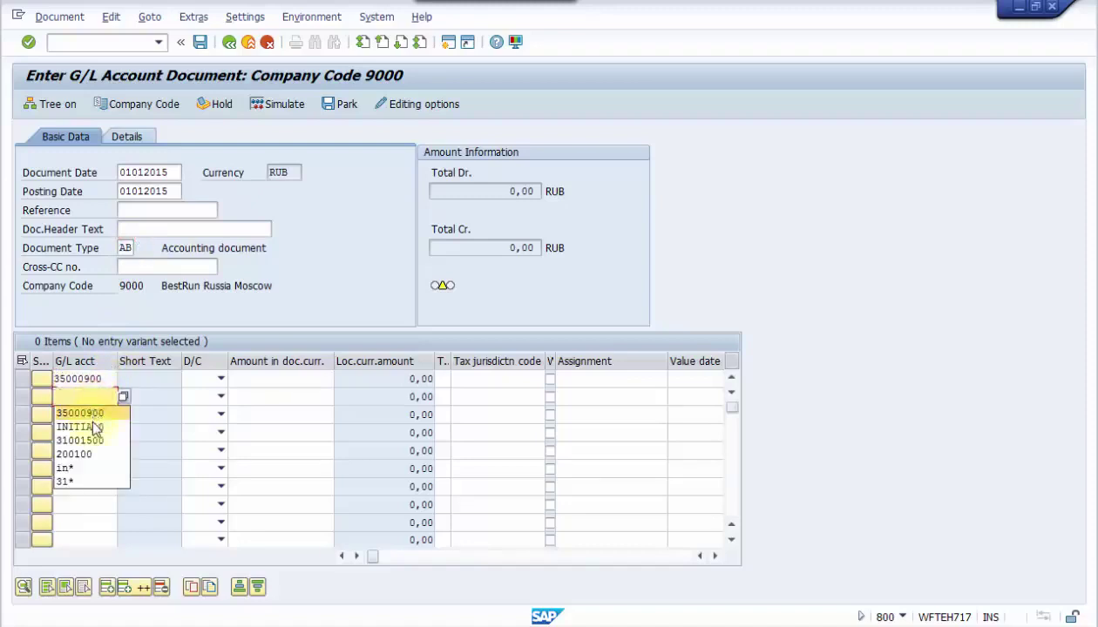
left_click(96, 427)
Step: Mark the 35000900 line as debit and the INITIAL0 line as credit, with an amount of 300 on each
left_click(214, 384)
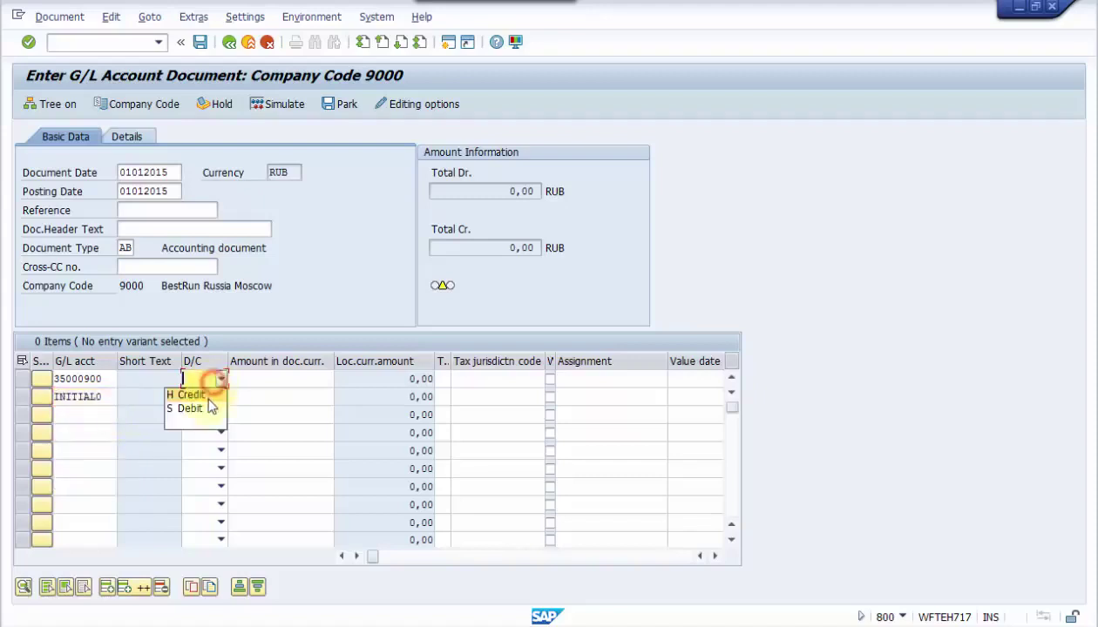
left_click(209, 405)
left_click(214, 412)
left_click(209, 410)
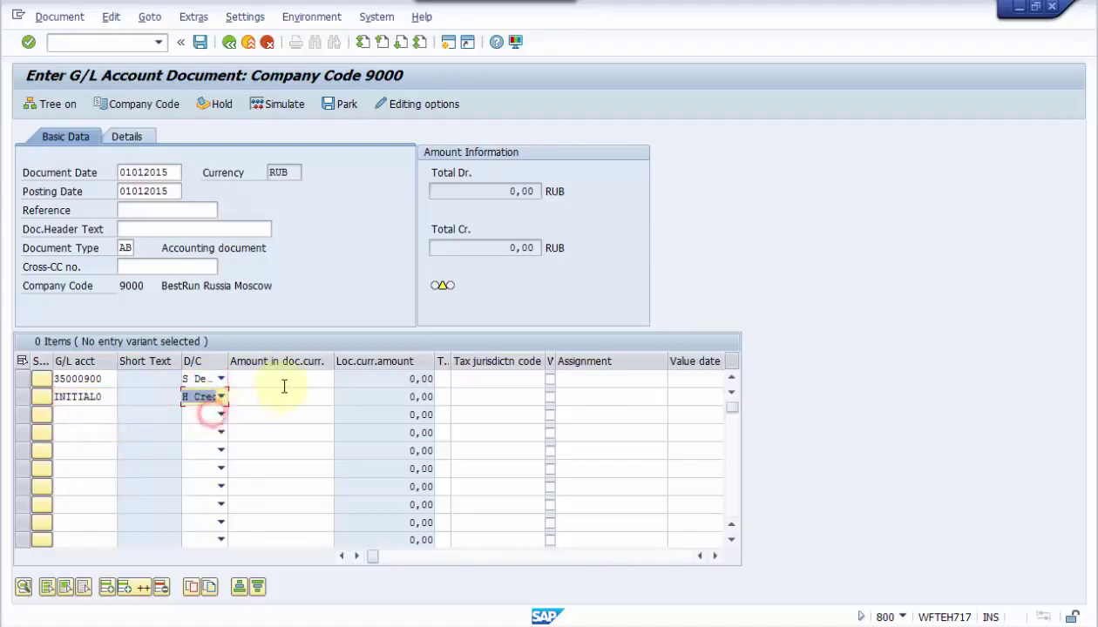
left_click(284, 382)
left_click(293, 397)
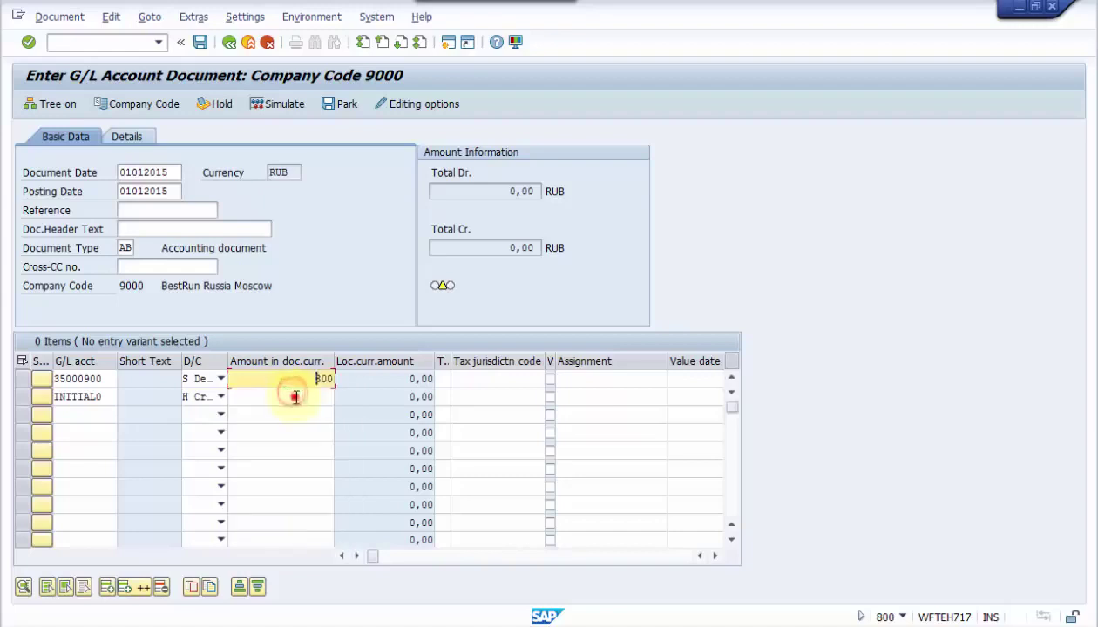
left_click(293, 398)
left_click(307, 415)
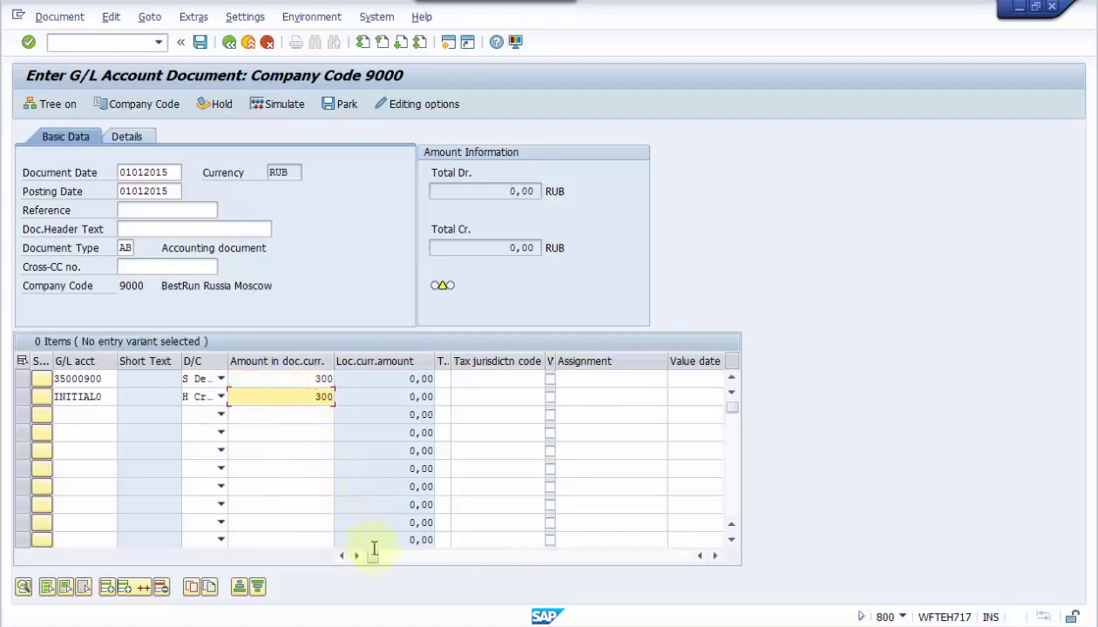
Step: Assign cost center 3150 to the 35000900 debit line
left_click_drag(373, 558, 409, 564)
left_click(531, 377)
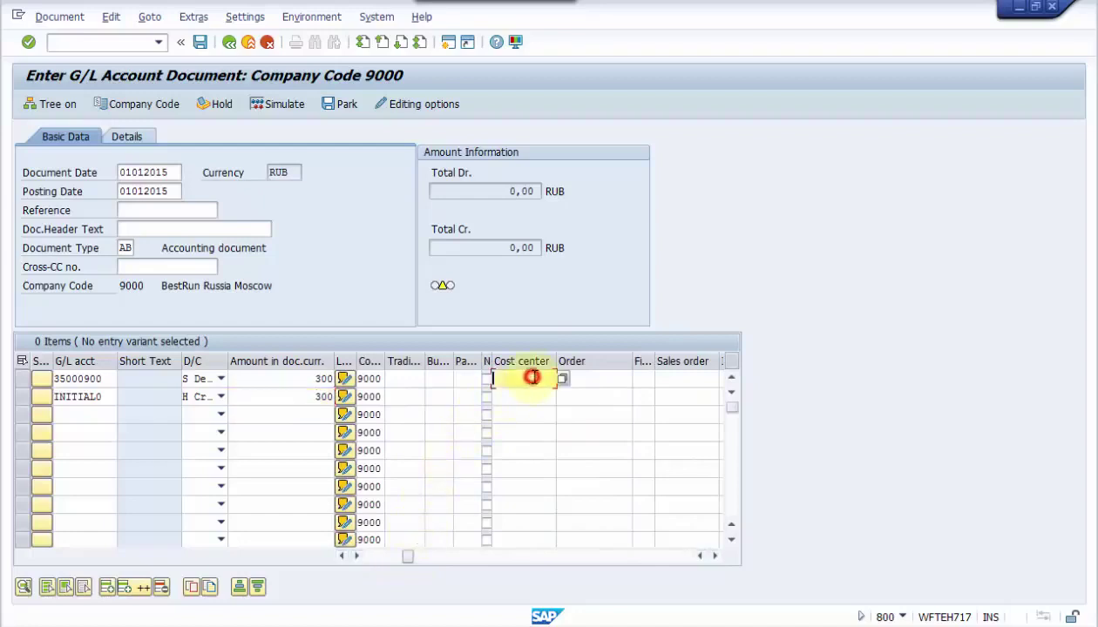
left_click(532, 394)
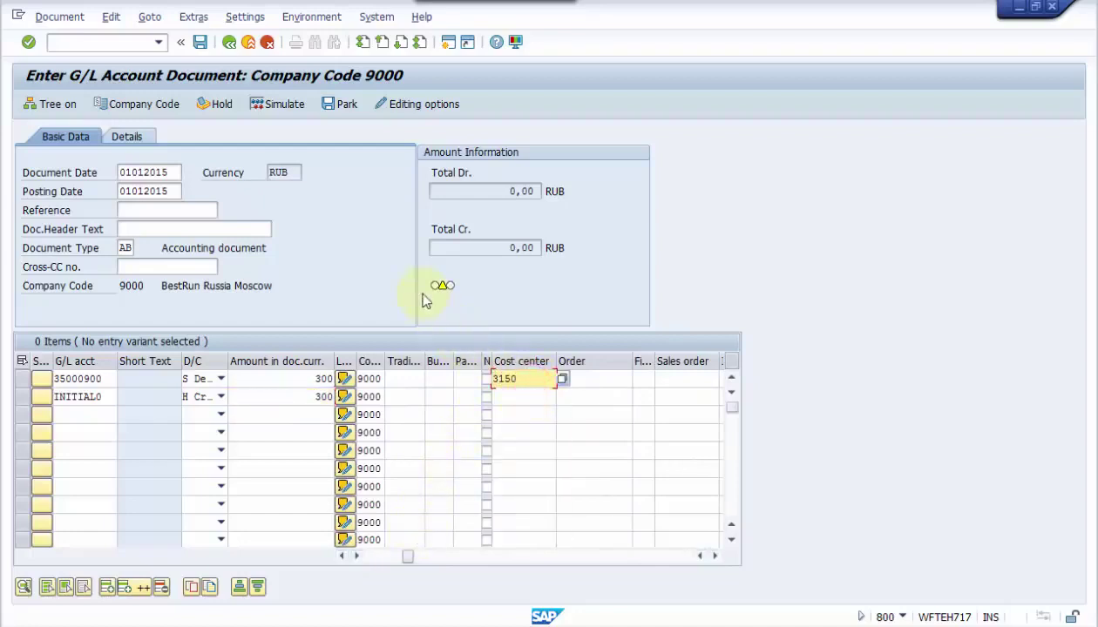
Step: Try to post the G/L document, acknowledging any warnings about the dates and line items
left_click(200, 42)
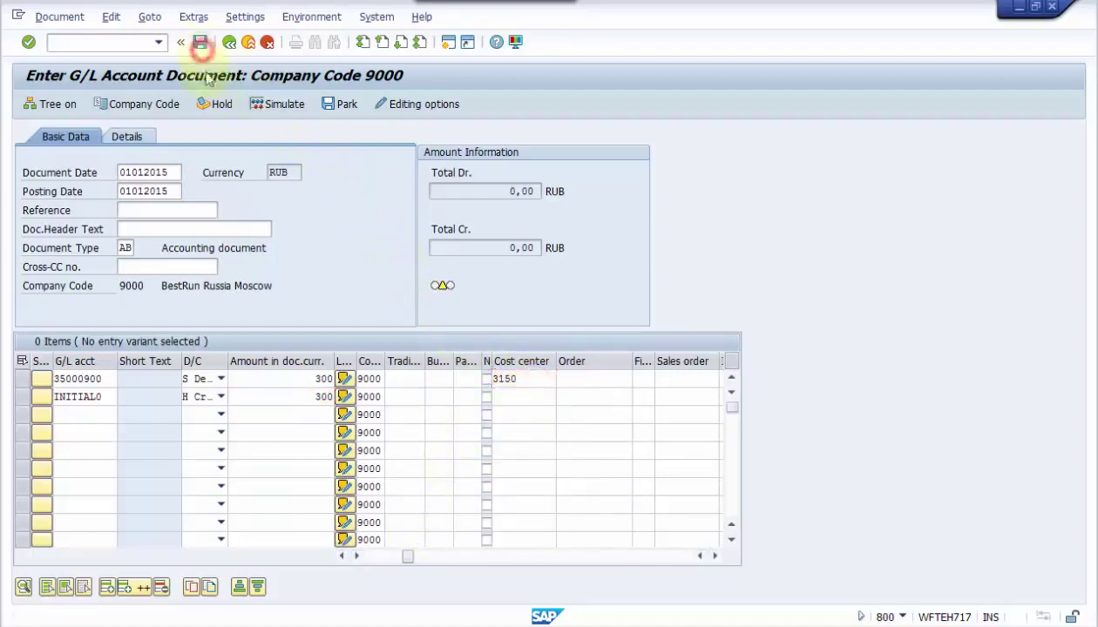
left_click(28, 42)
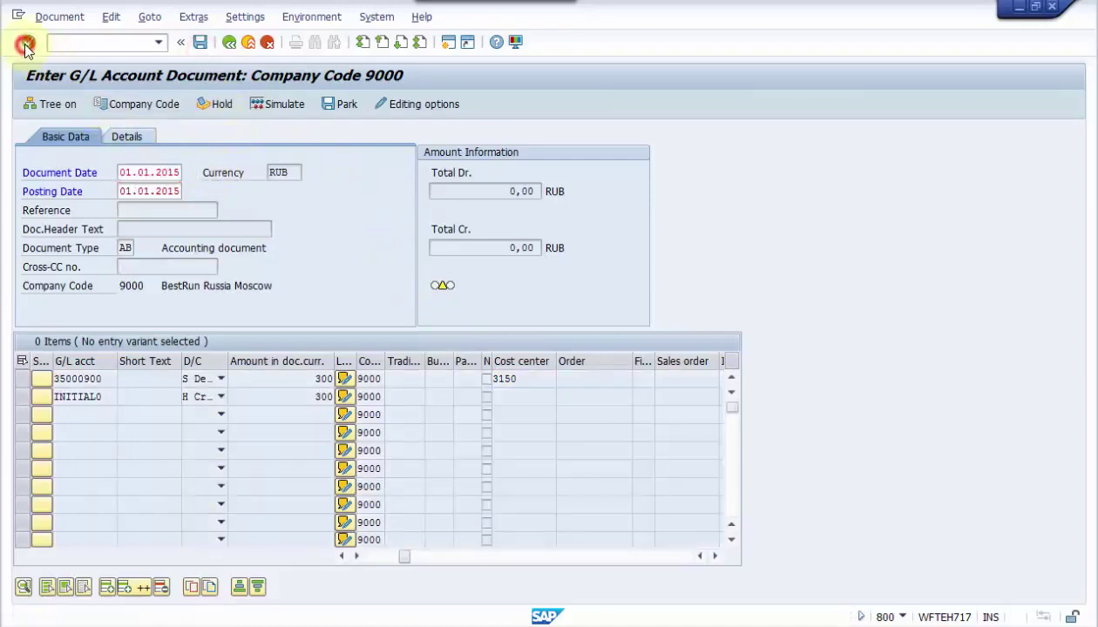
left_click(28, 42)
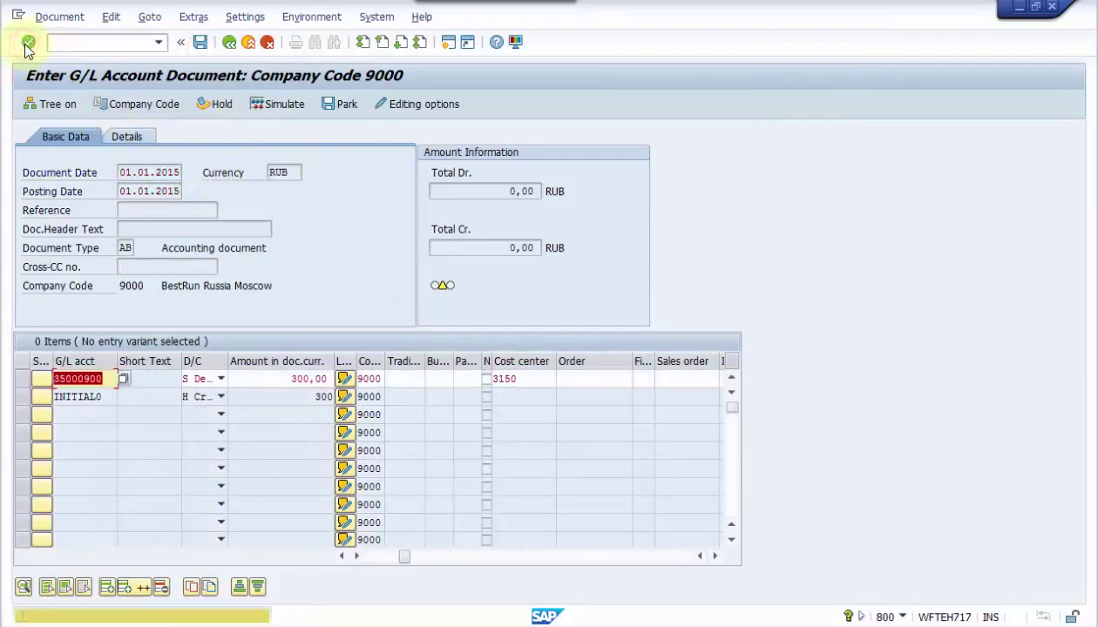
left_click(28, 43)
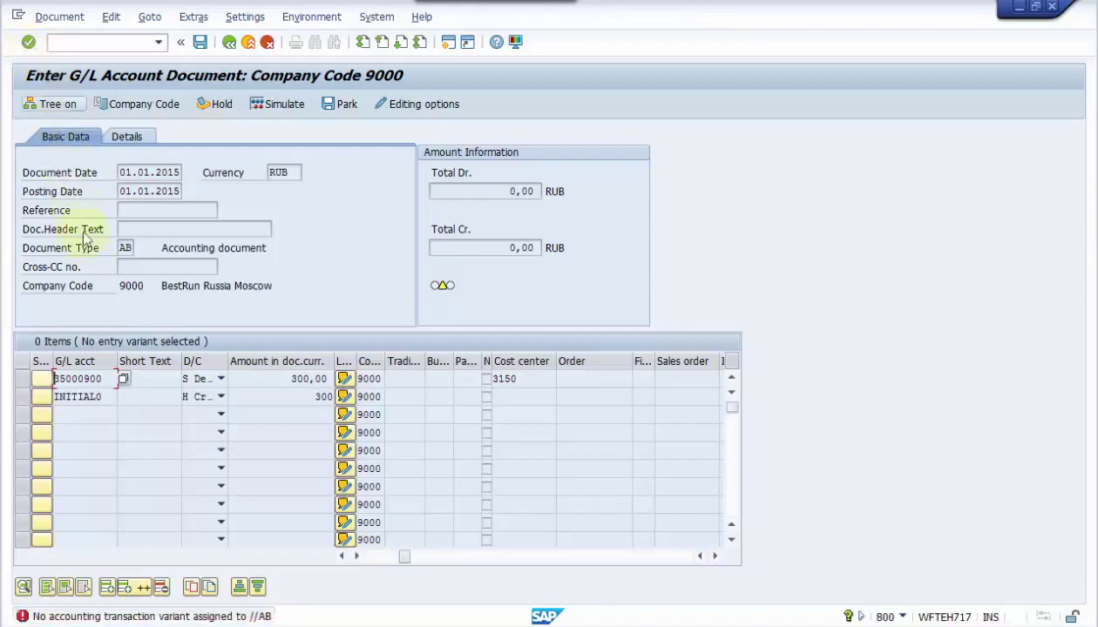
Step: Open the detailed help for the posting error, examine its message number and diagnosis, and close it
double_click(160, 617)
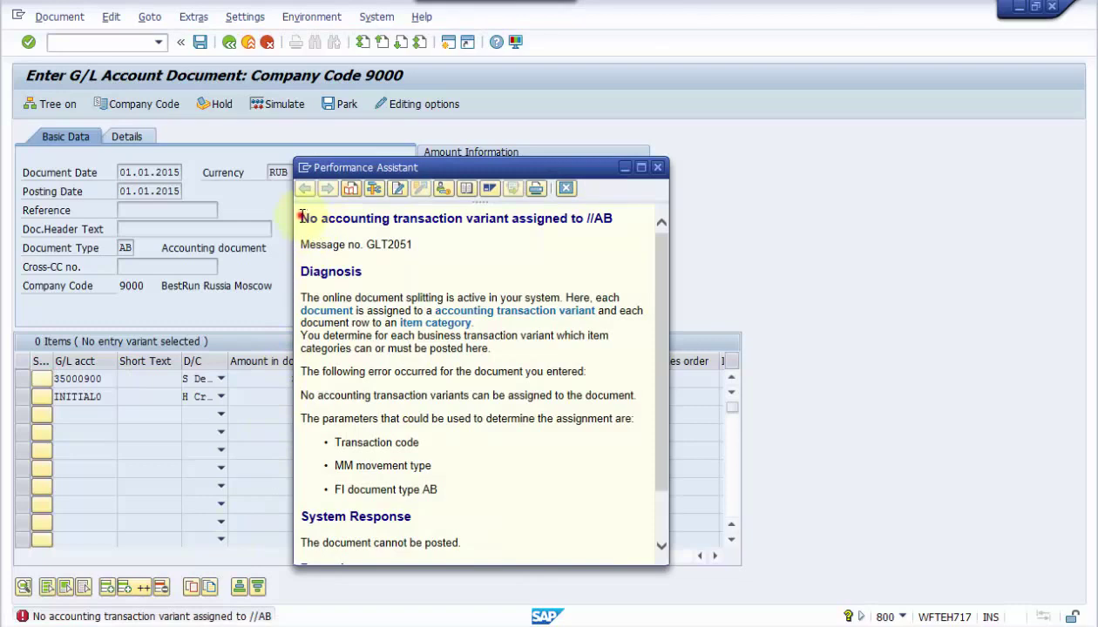
left_click_drag(325, 224, 377, 247)
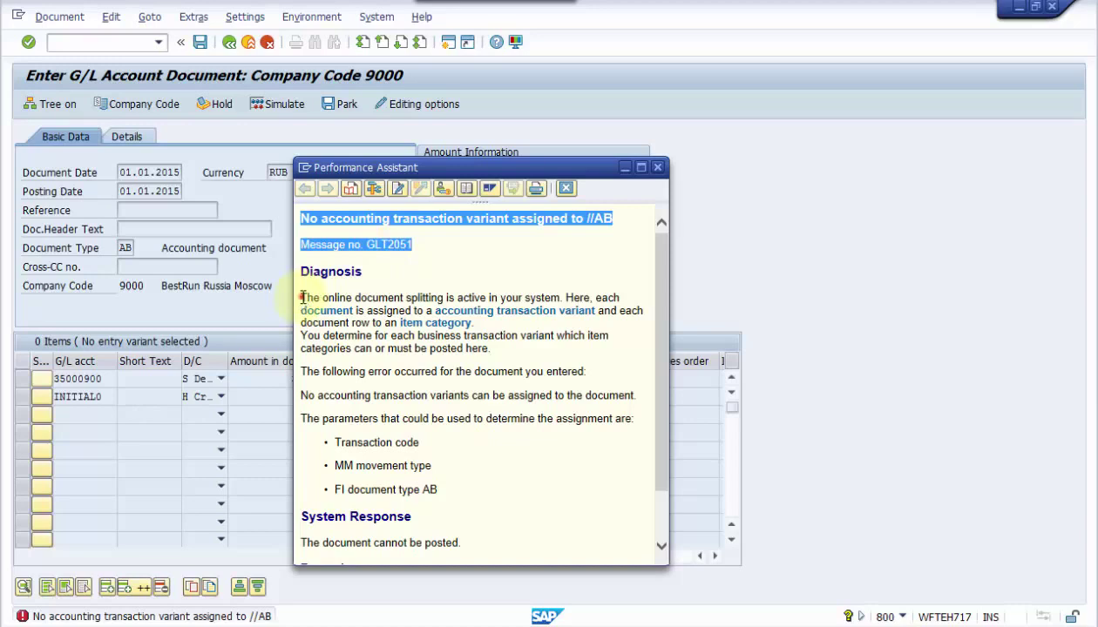
left_click_drag(302, 297, 548, 300)
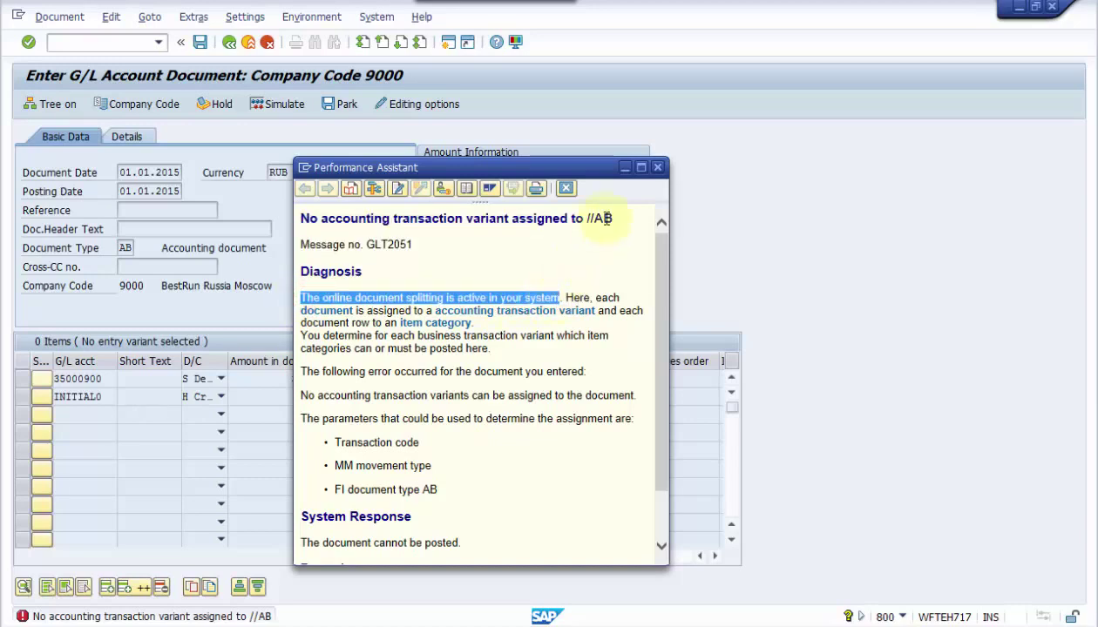
left_click(658, 168)
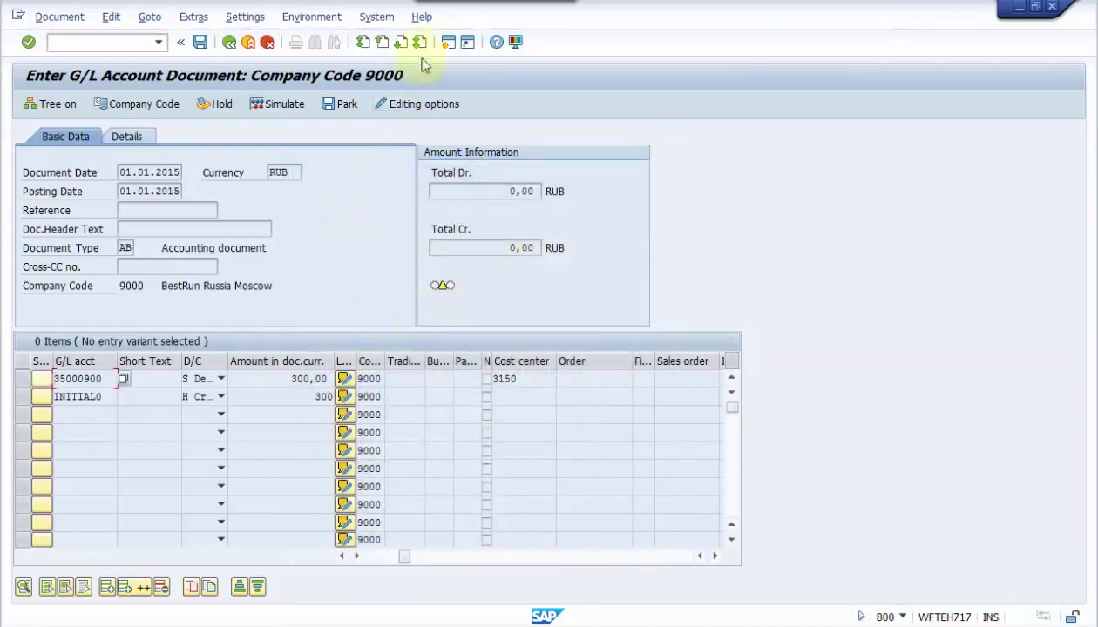
Step: Open the IMG in a new session and start Classify Document Types for Document Splitting under General Ledger Accounting (New) business transactions
left_click(448, 42)
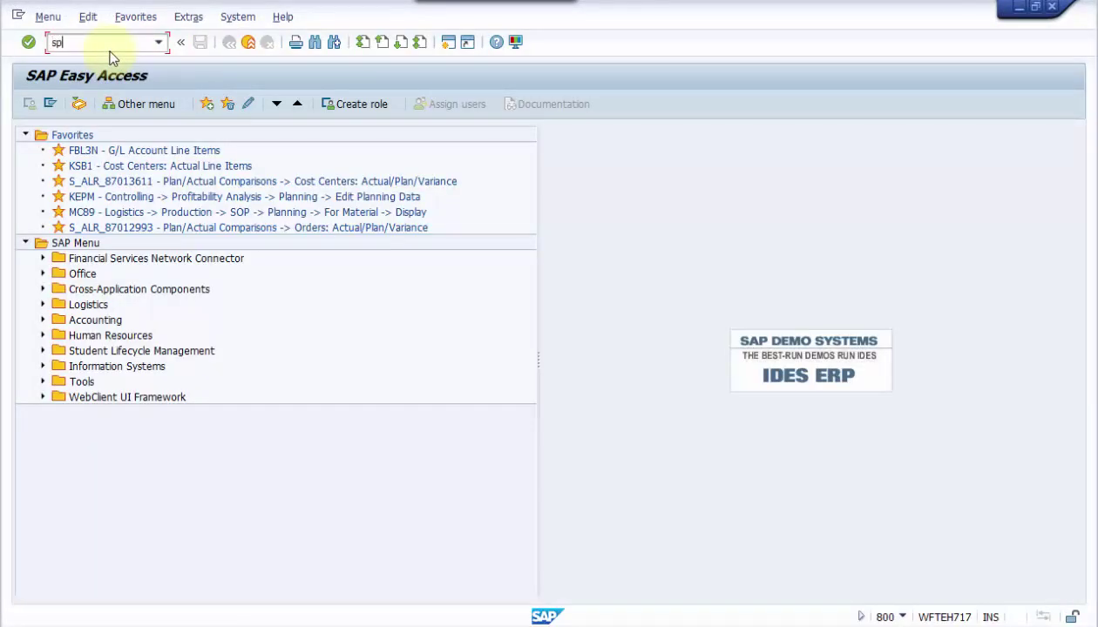
left_click(30, 42)
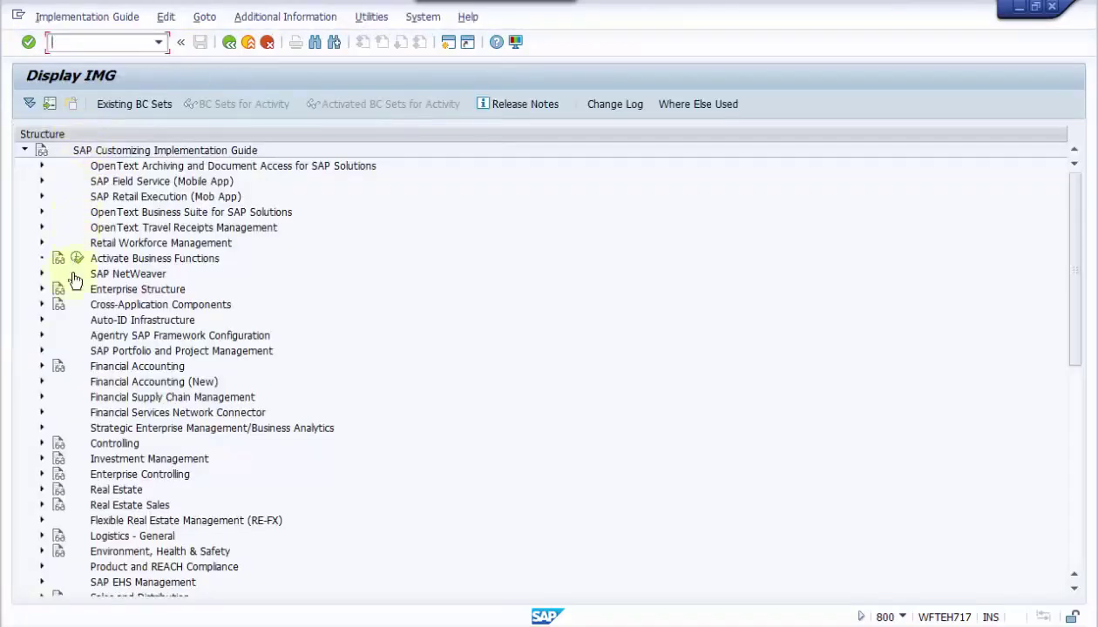
left_click(42, 382)
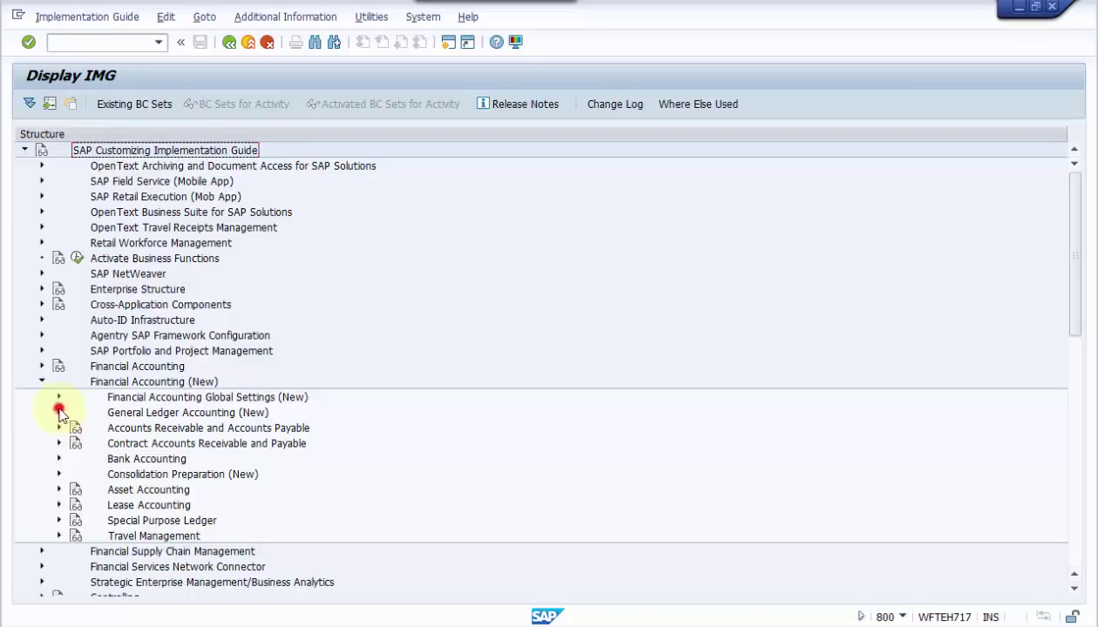
left_click(59, 412)
left_click(76, 443)
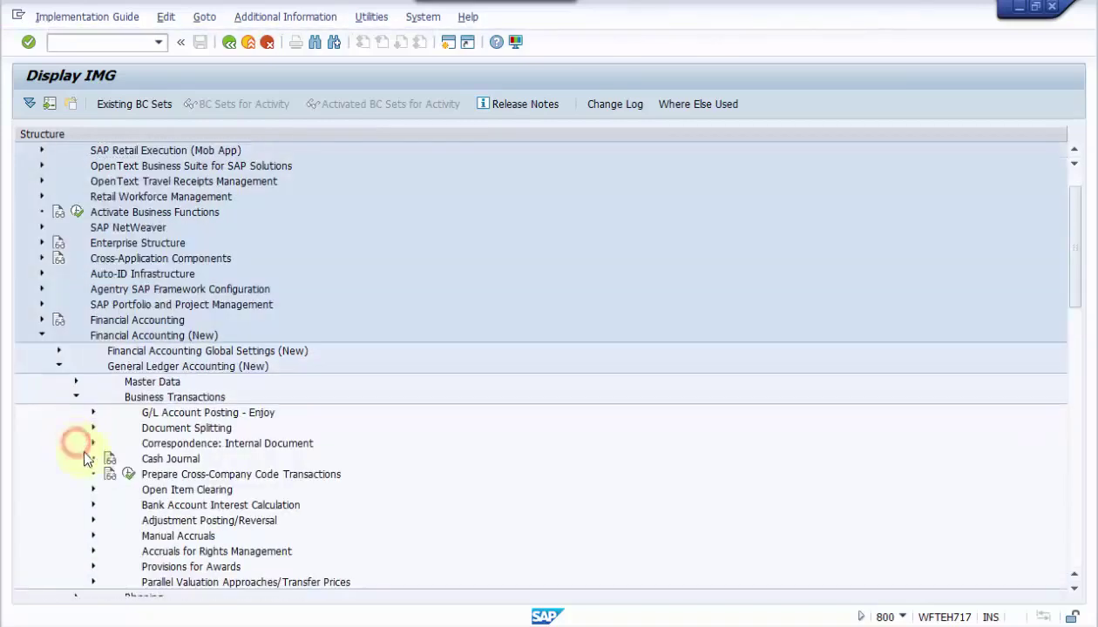
left_click(93, 429)
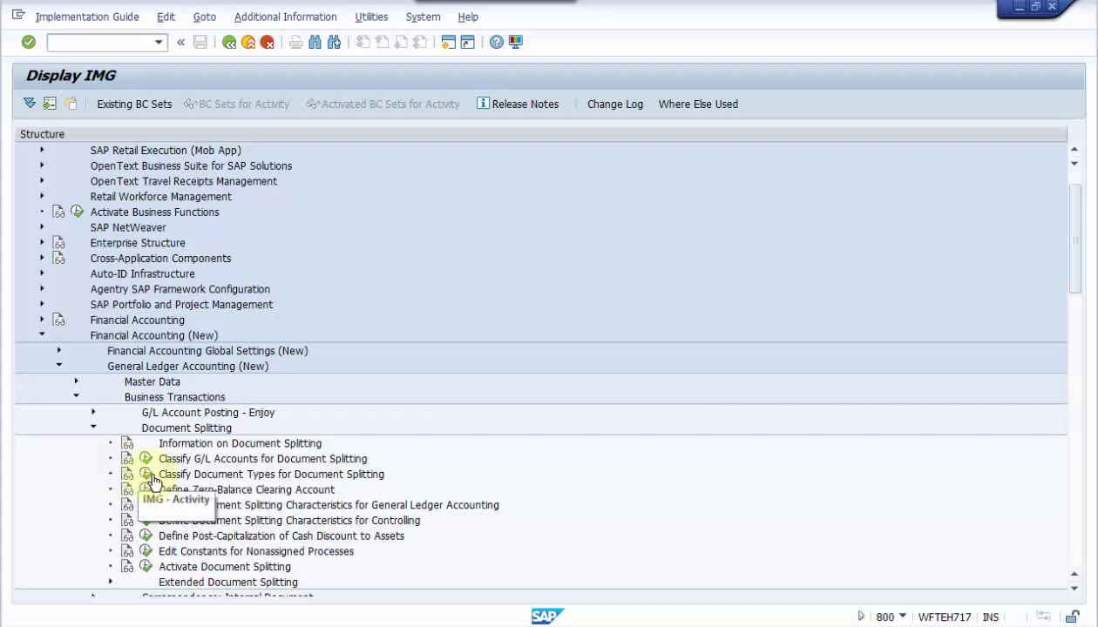
left_click(148, 476)
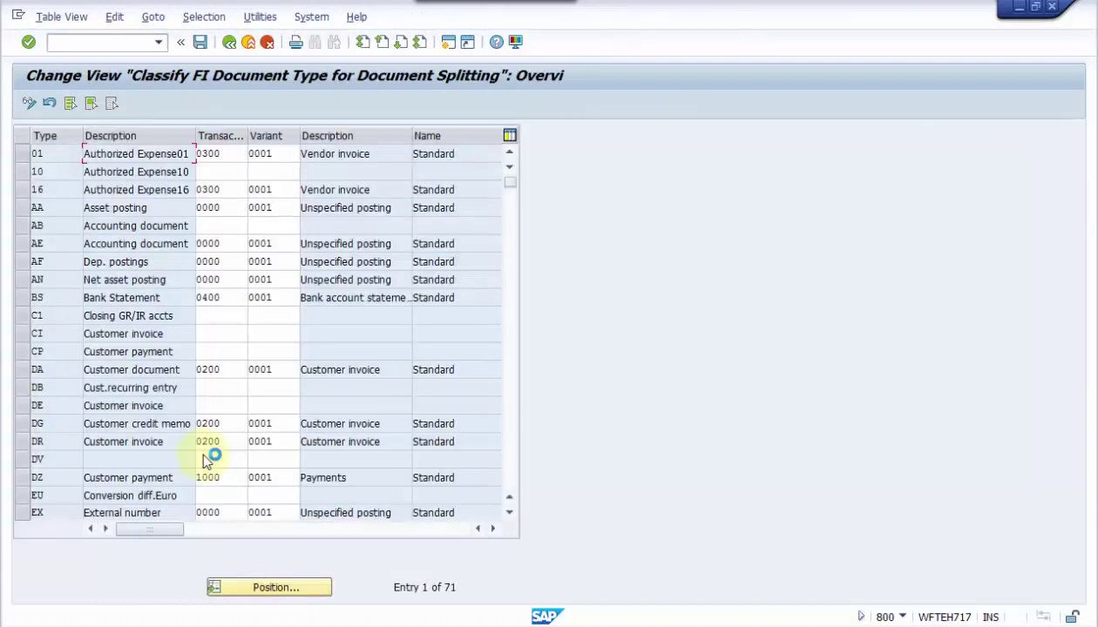
Step: Assign business transaction 0100, Transfer posting from P&L to B/S account, to document type AB
left_click(25, 225)
left_click(27, 226)
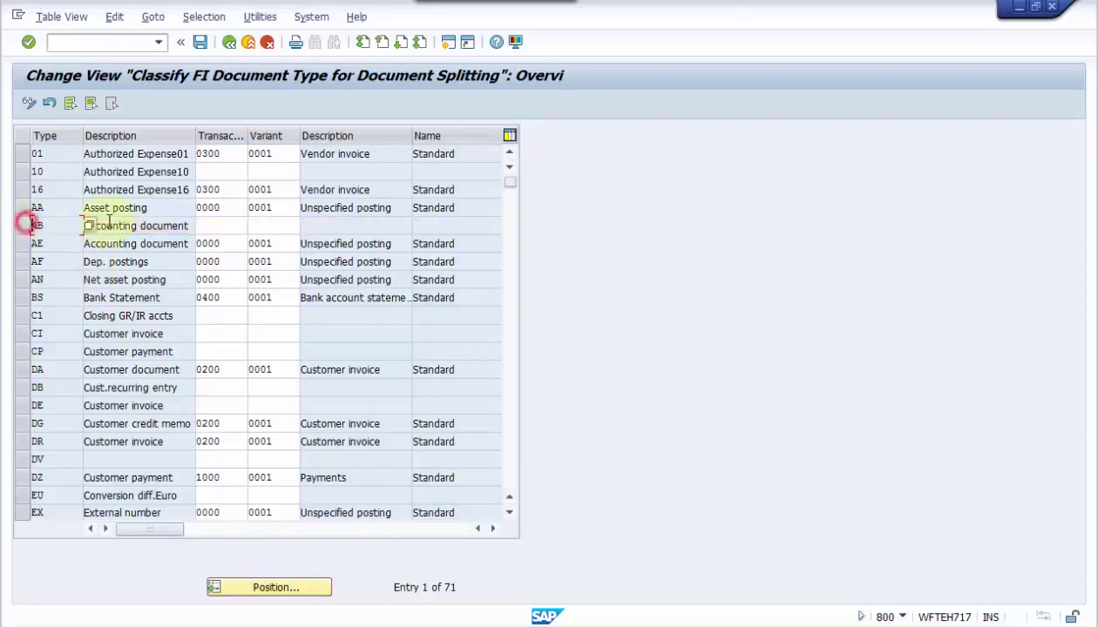
left_click(222, 226)
left_click(254, 227)
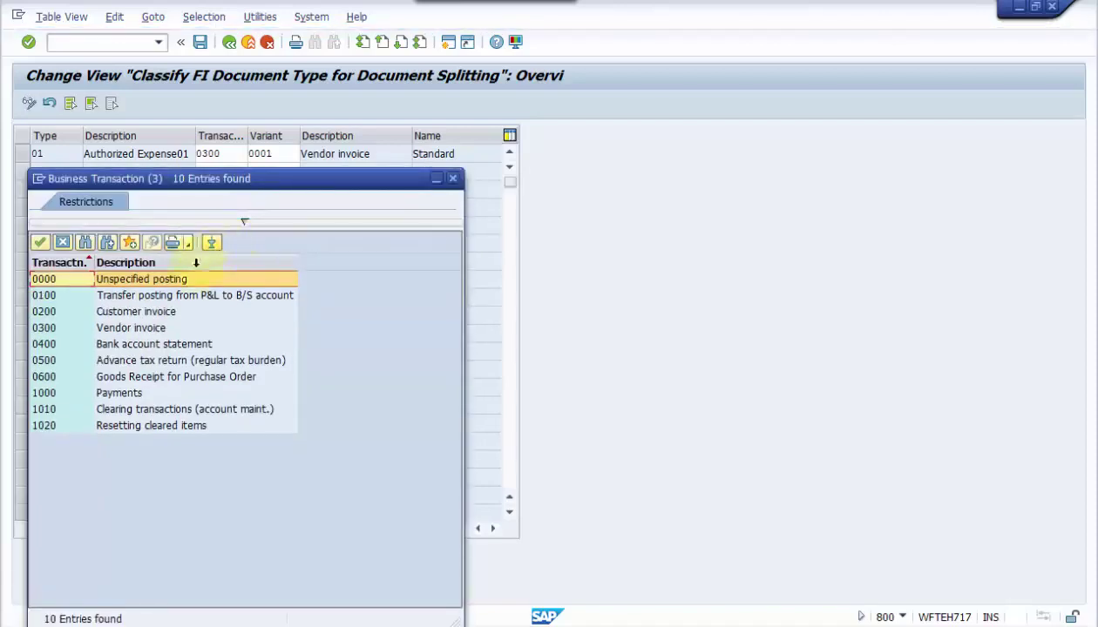
left_click(170, 295)
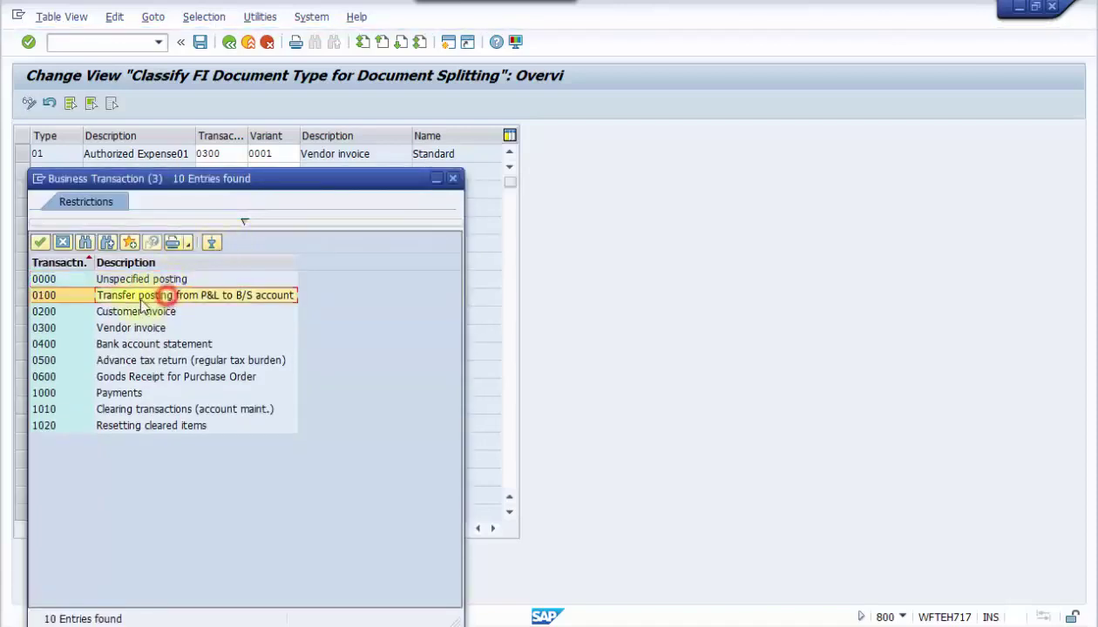
double_click(234, 297)
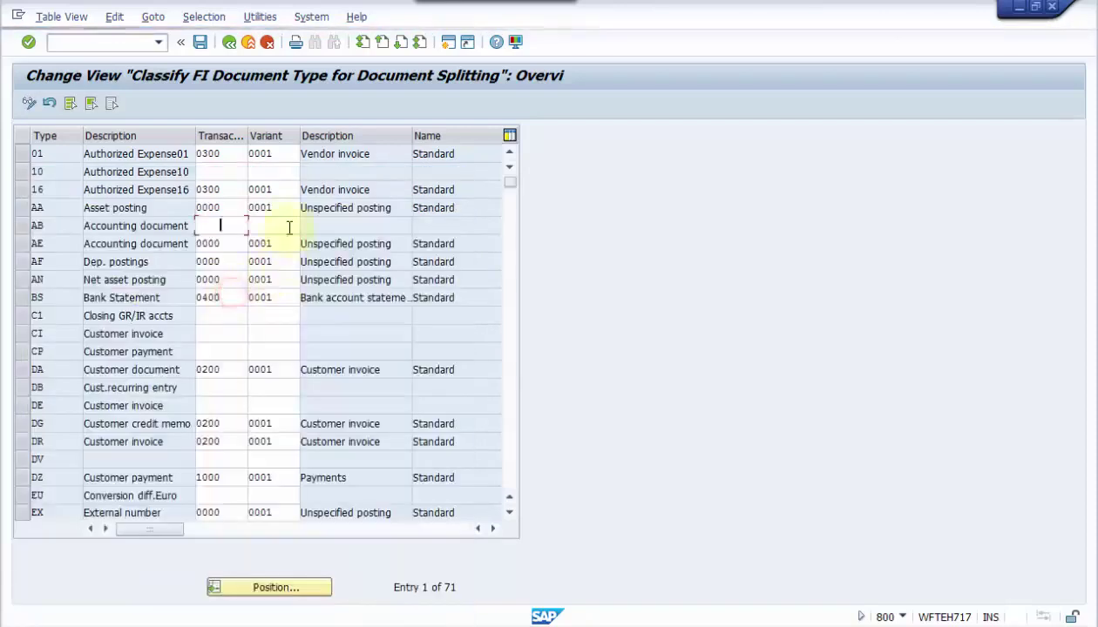
Step: Assign business transaction variant 0001 to document type AB and save the document type classification
left_click(289, 227)
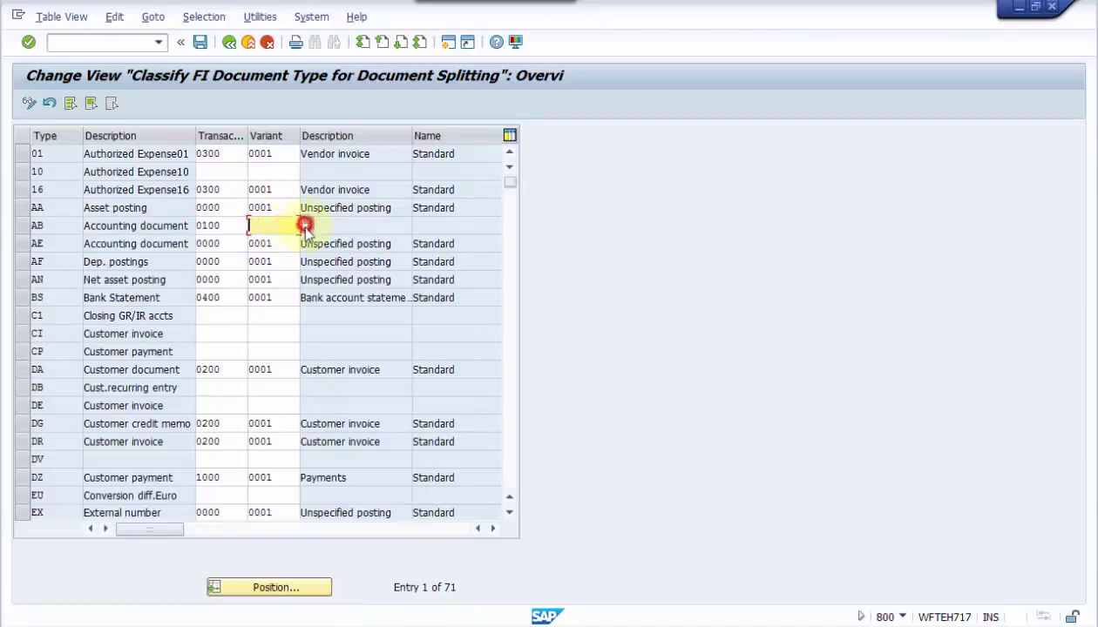
left_click(304, 225)
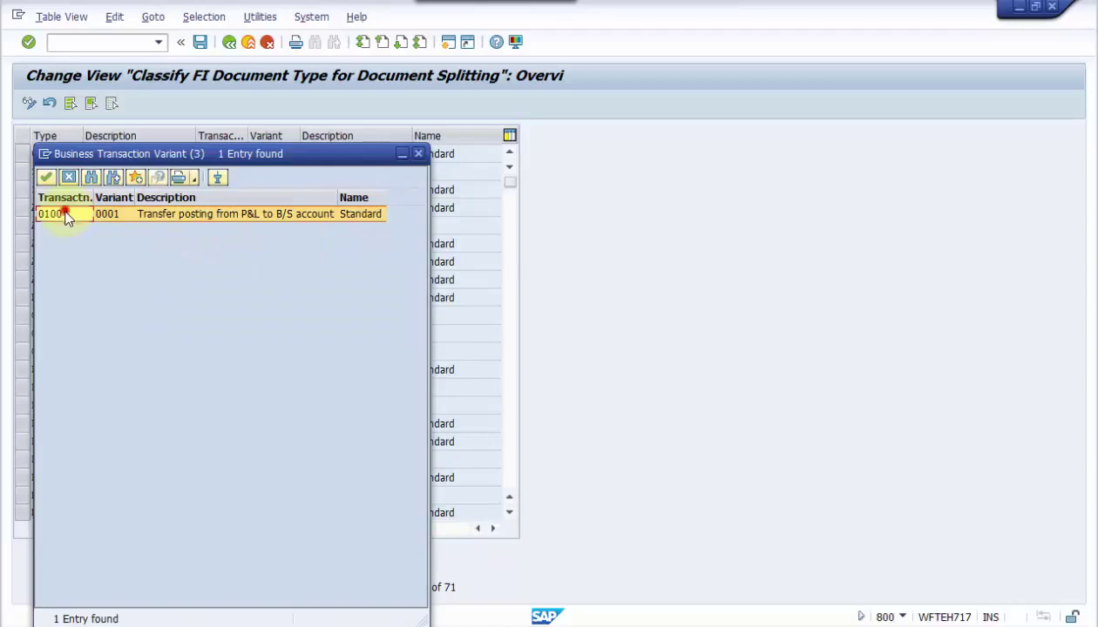
double_click(66, 216)
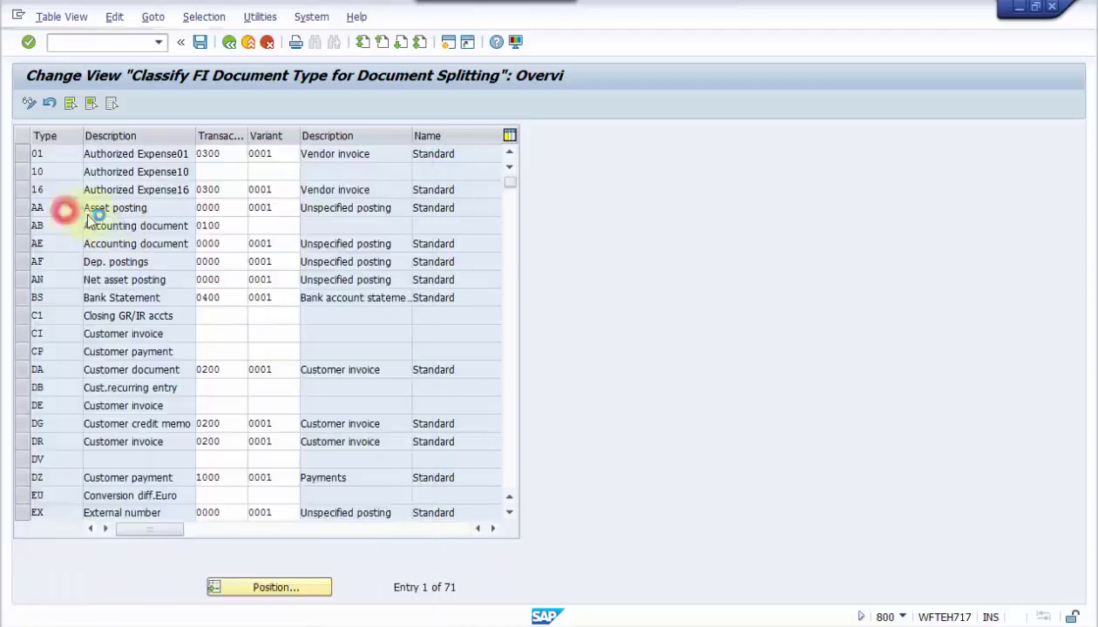
left_click(201, 43)
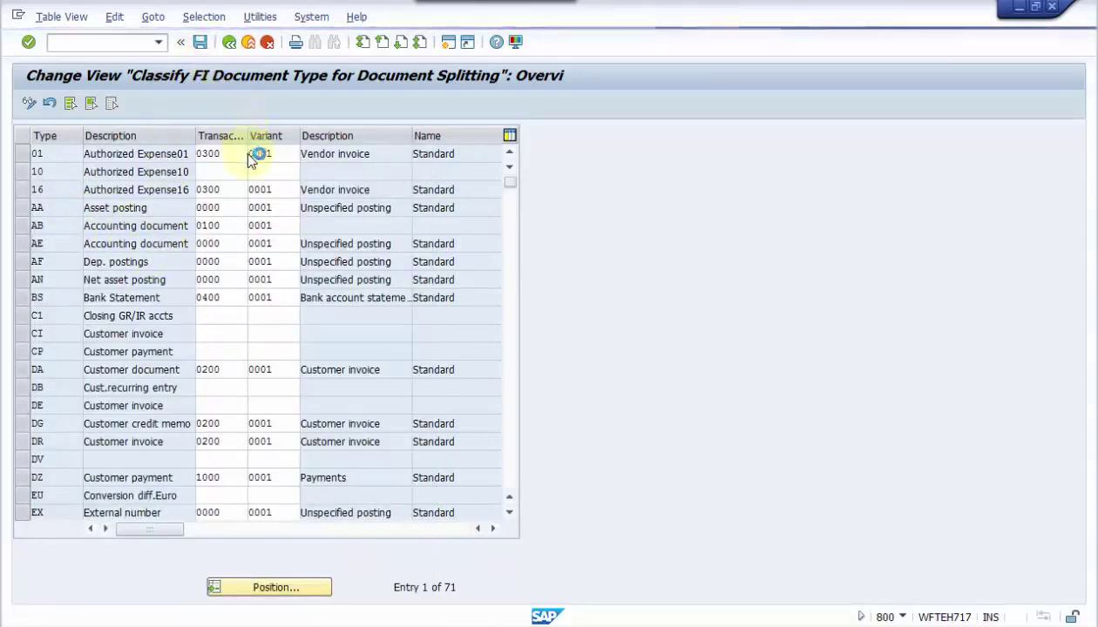
left_click(337, 224)
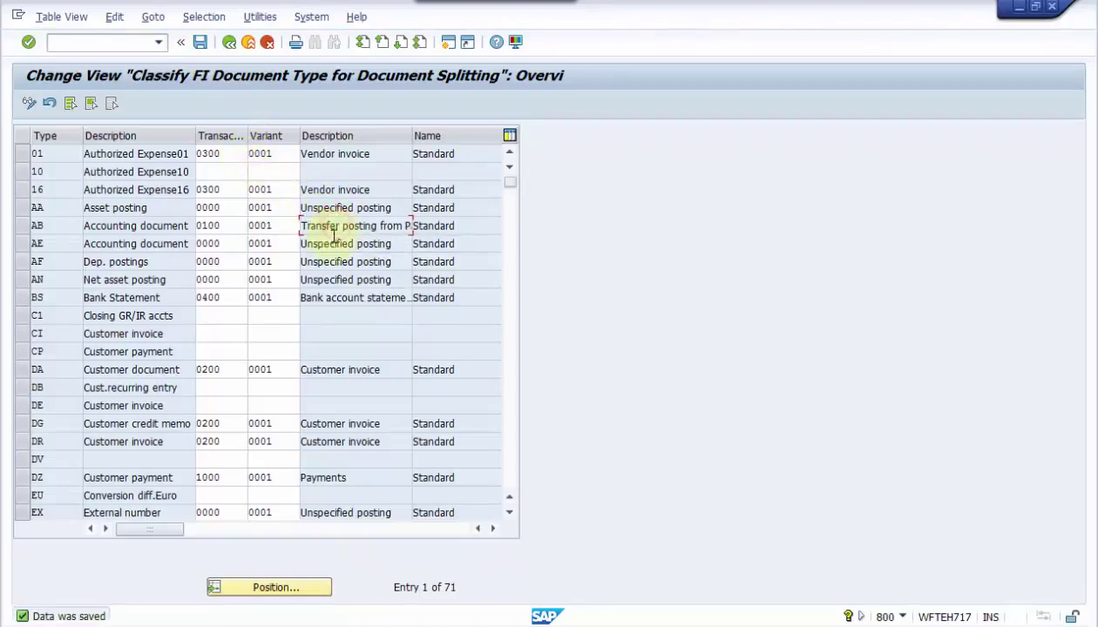
Step: Exit the classification view and the IMG back to the SAP Easy Access screen
left_click(249, 43)
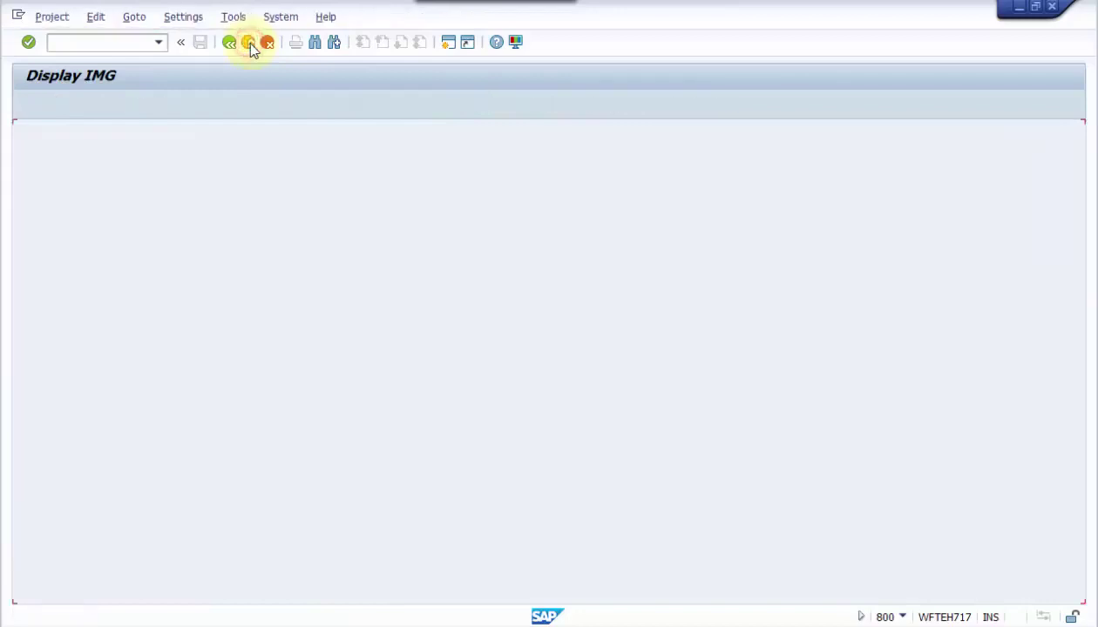
left_click(248, 43)
left_click(248, 42)
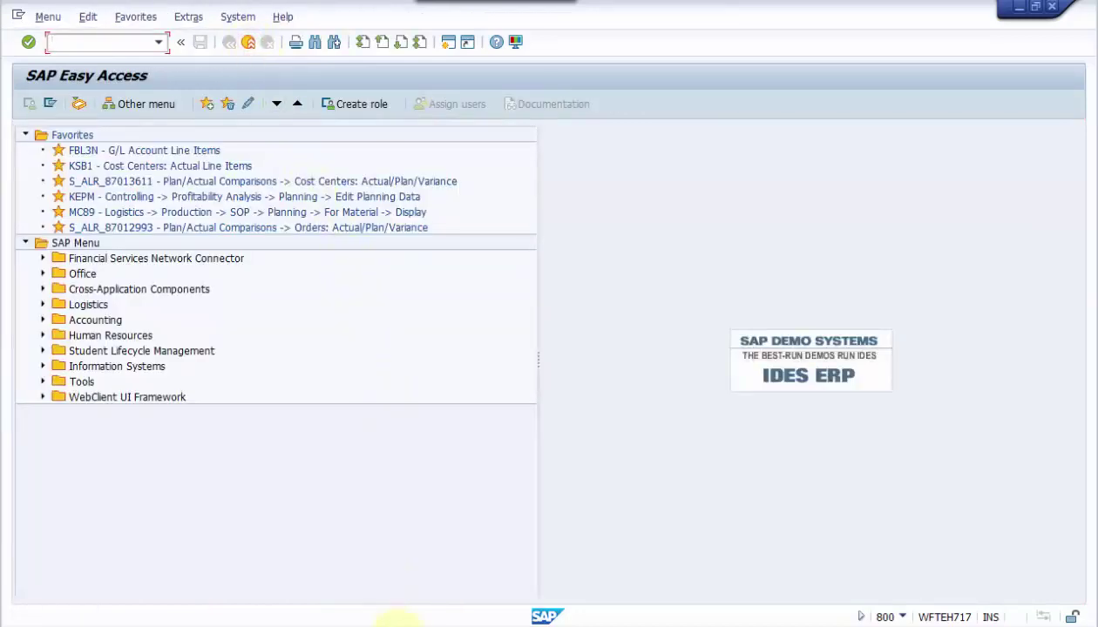
Step: Return to the session with the blocked G/L document, discard that entry and restart transaction FB50
left_click(410, 607)
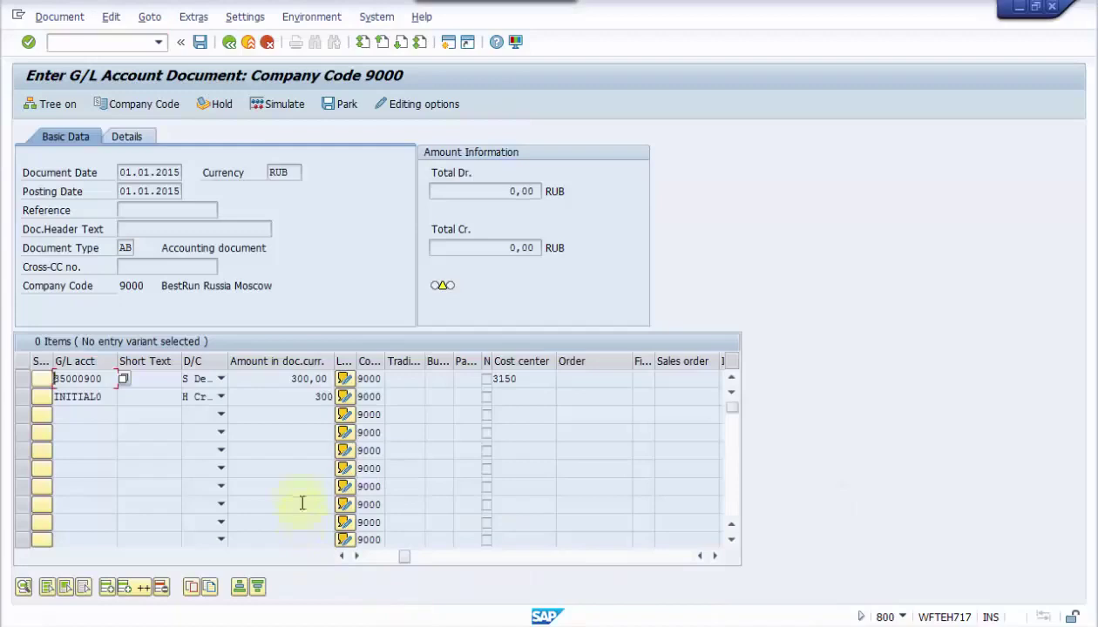
left_click(248, 42)
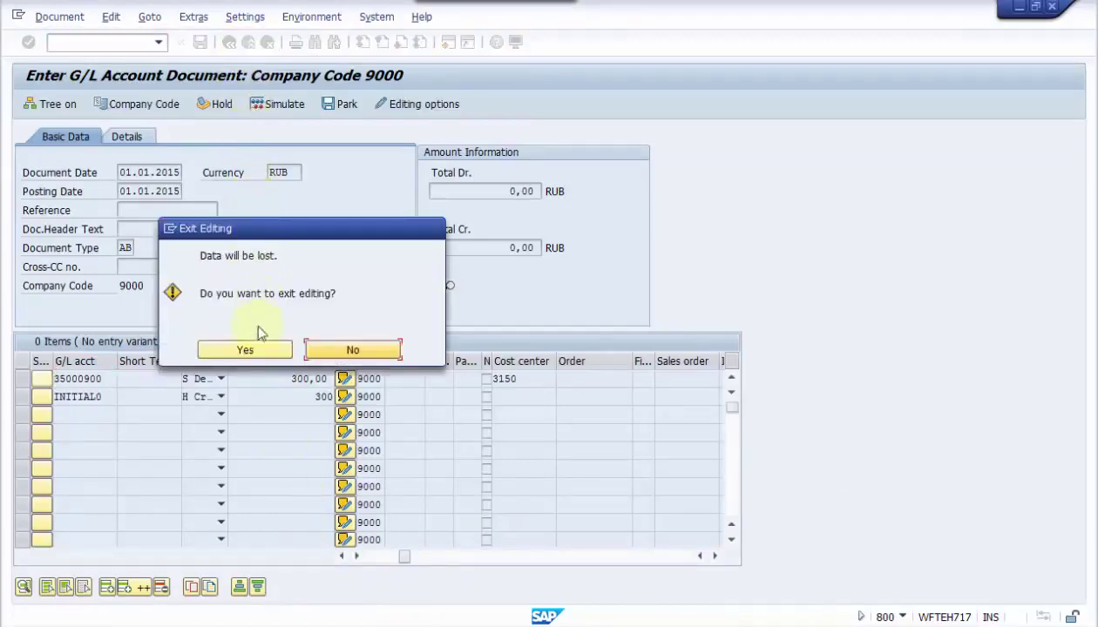
left_click(258, 349)
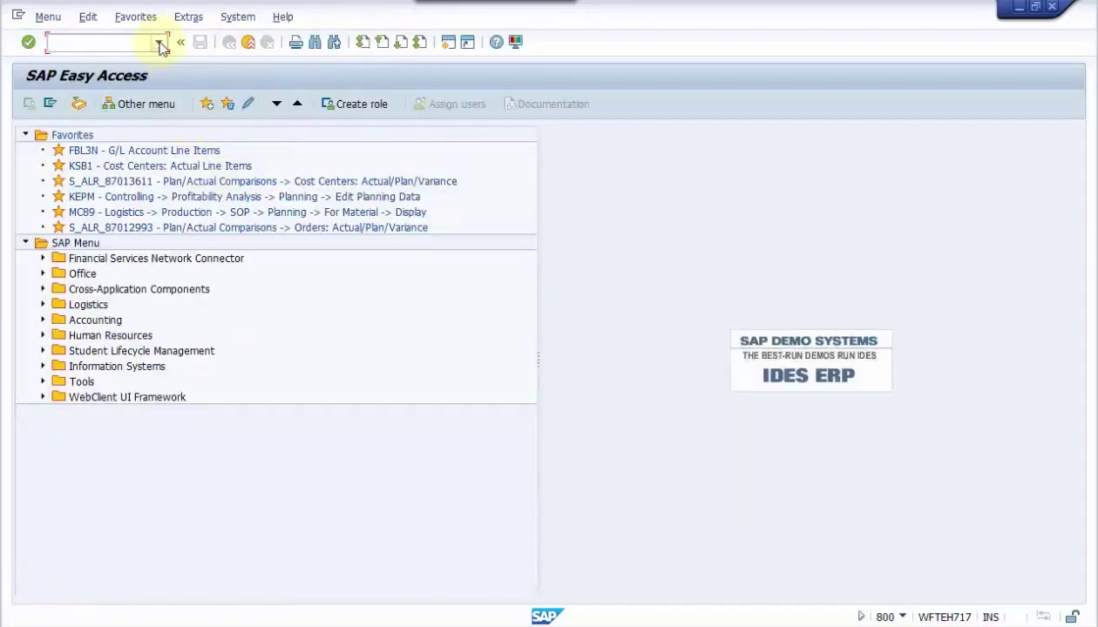
left_click(161, 46)
left_click(81, 66)
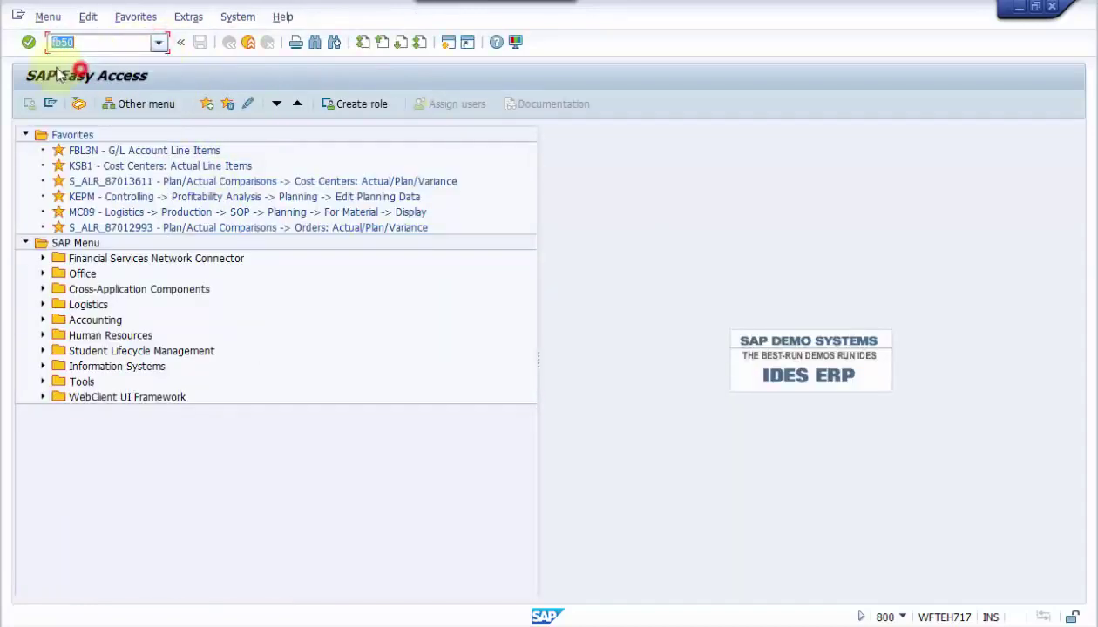
left_click(28, 42)
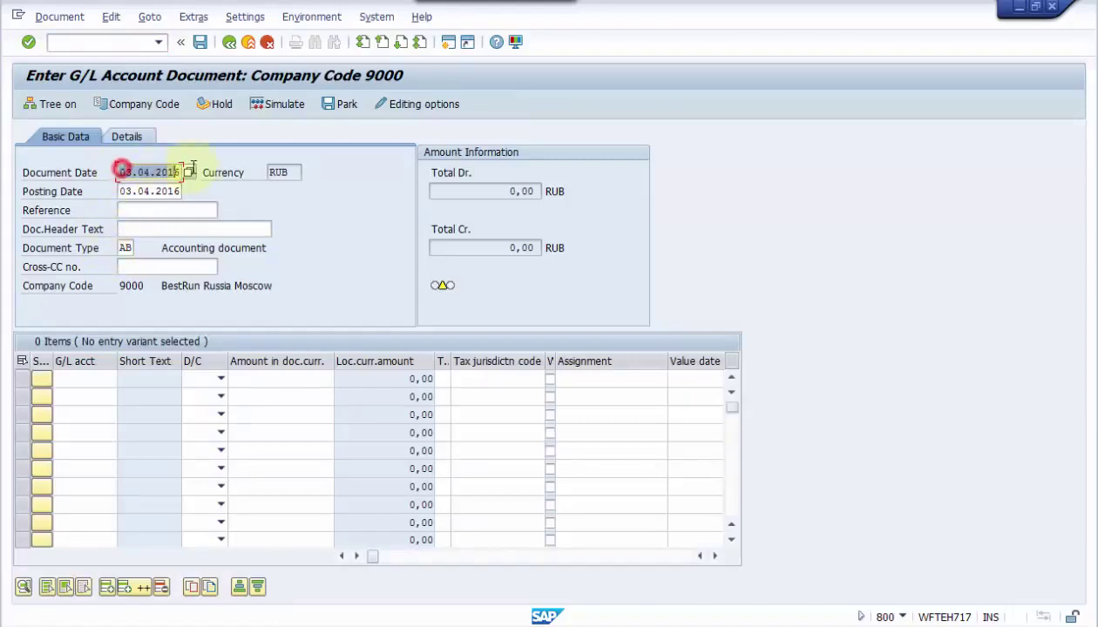
Step: Set both the document date and the posting date of the new G/L document to 01012015
key("BackSpace")
left_click(167, 188)
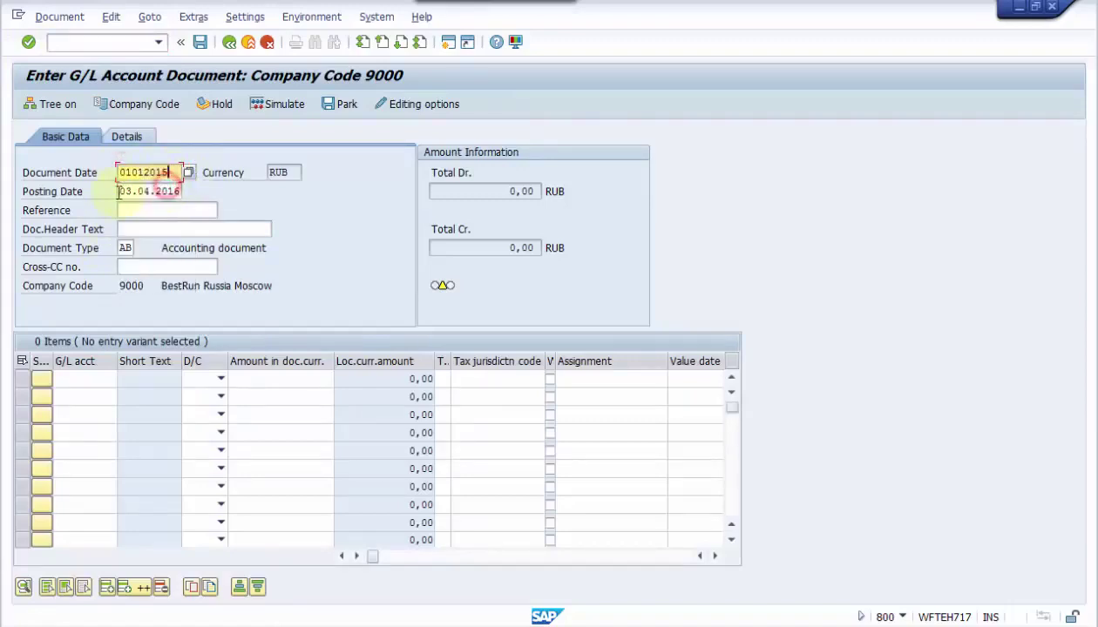
left_click_drag(160, 193, 115, 193)
key("BackSpace")
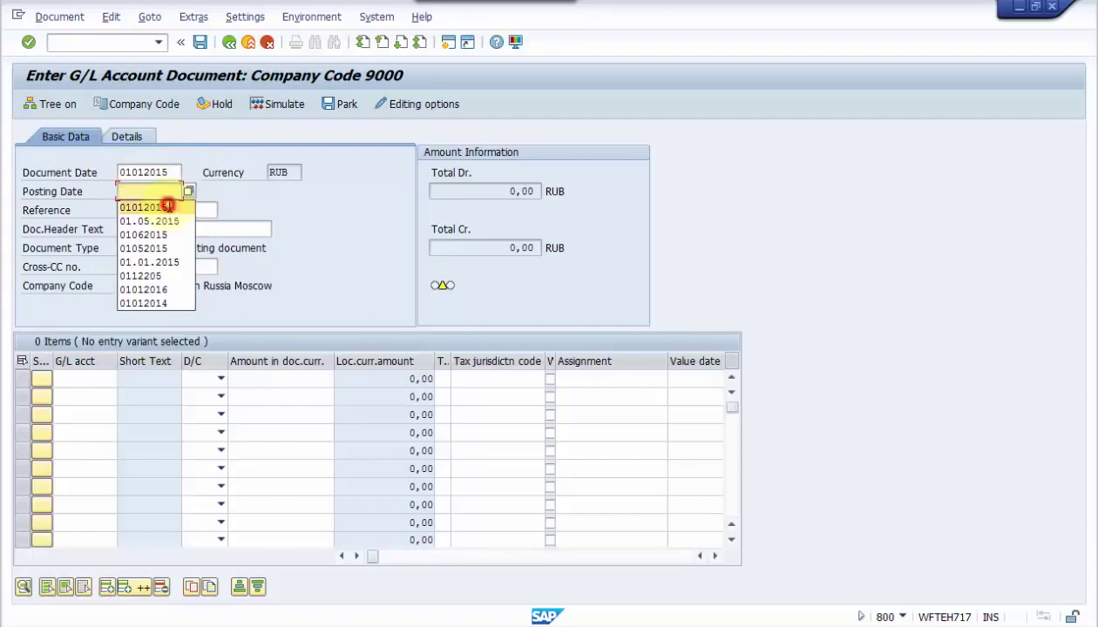
left_click(168, 206)
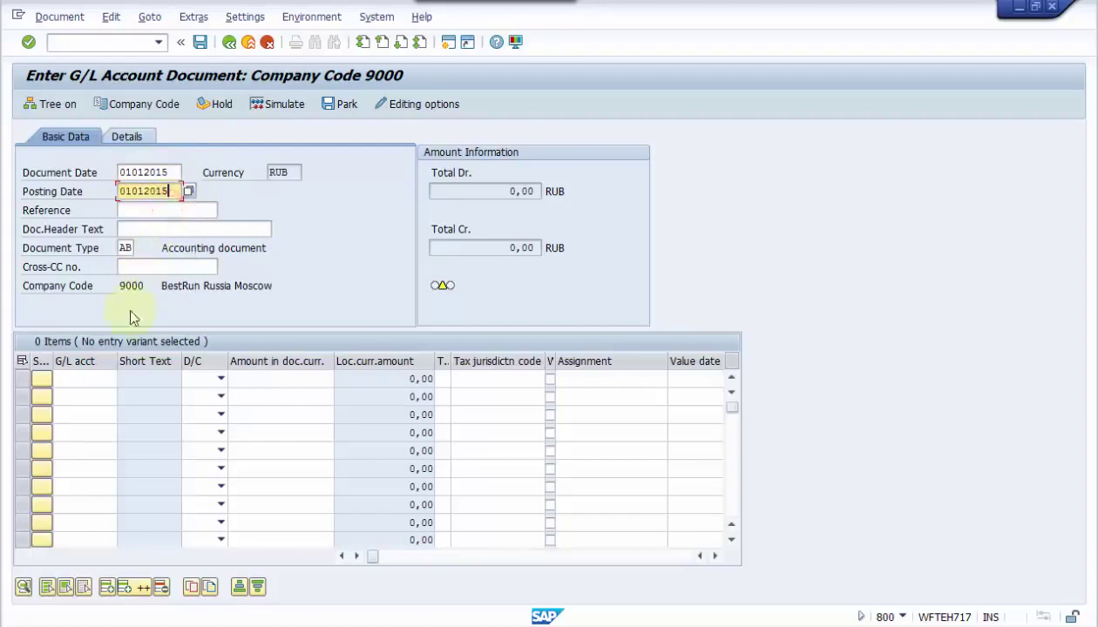
left_click(119, 241)
Step: Enter G/L account 35000900 in the first line item and INITIAL0 in the second
left_click(94, 385)
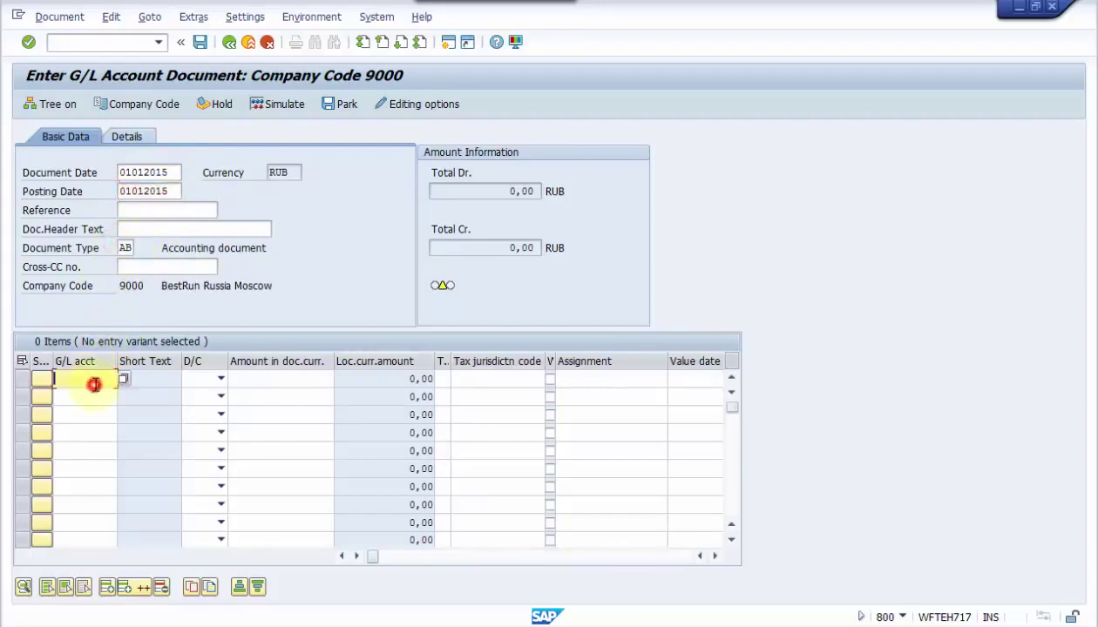
key("BackSpace")
left_click(94, 392)
left_click(96, 399)
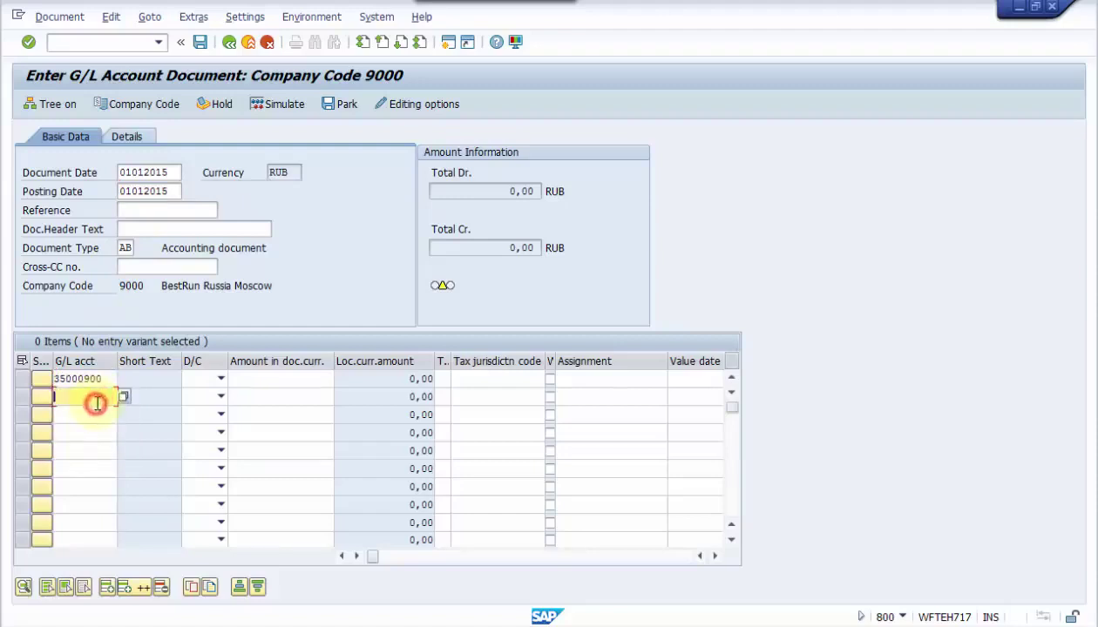
key("BackSpace")
left_click(98, 424)
Step: Set the 35000900 line item to S Debit and the INITIAL0 line item to H Credit
left_click(221, 381)
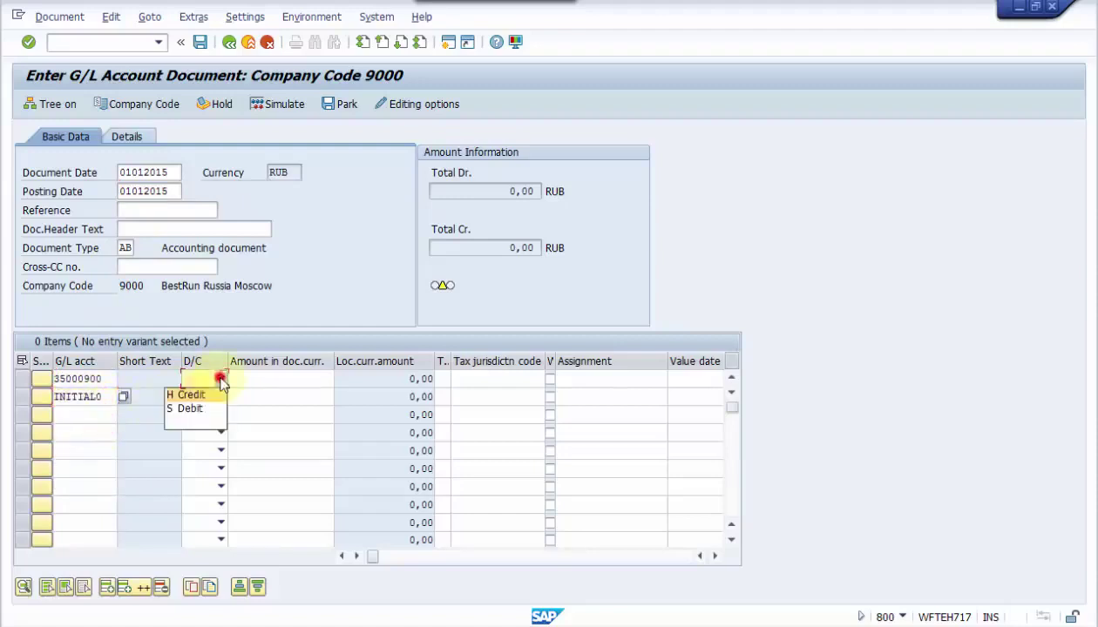
left_click(190, 409)
left_click(218, 397)
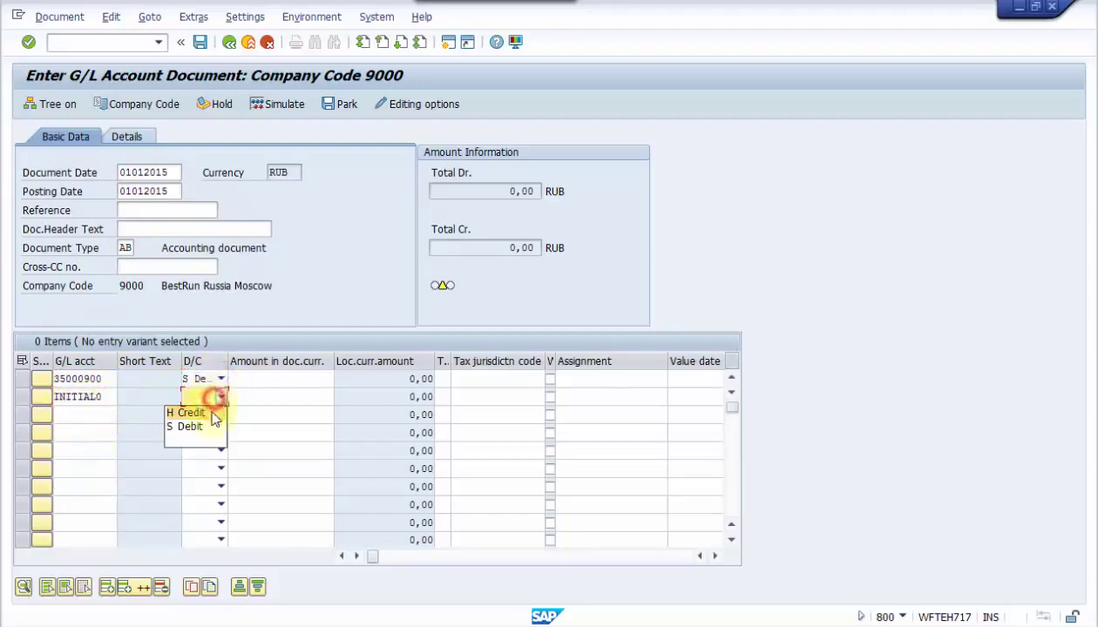
left_click(214, 415)
Step: Enter 300 as the amount in document currency for both the debit and the credit line item
left_click(271, 384)
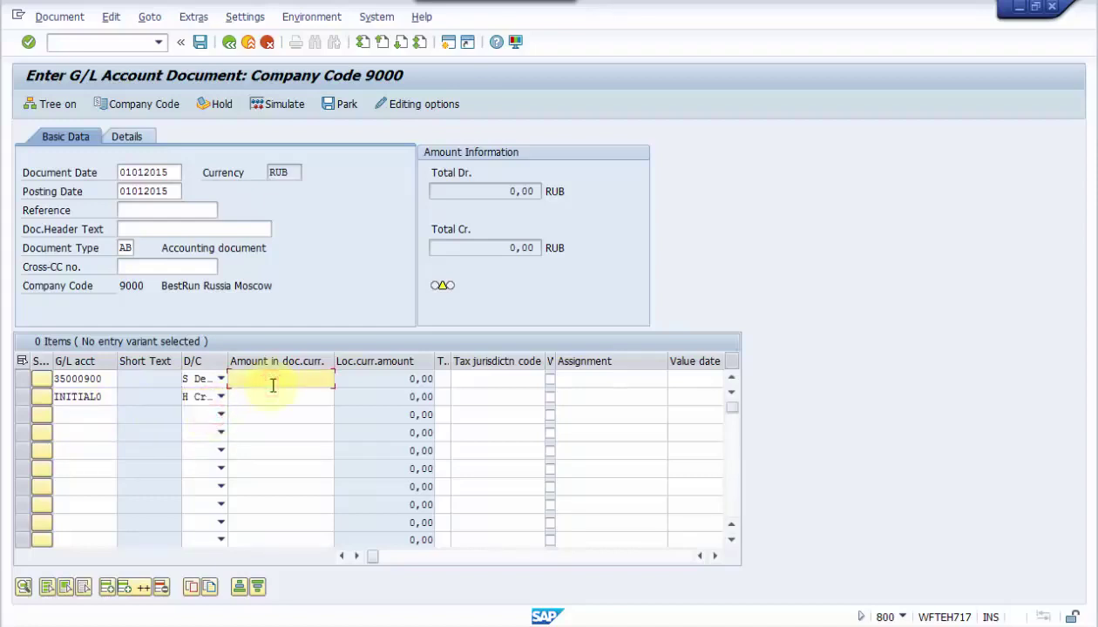
key("BackSpace")
left_click(278, 397)
left_click(279, 398)
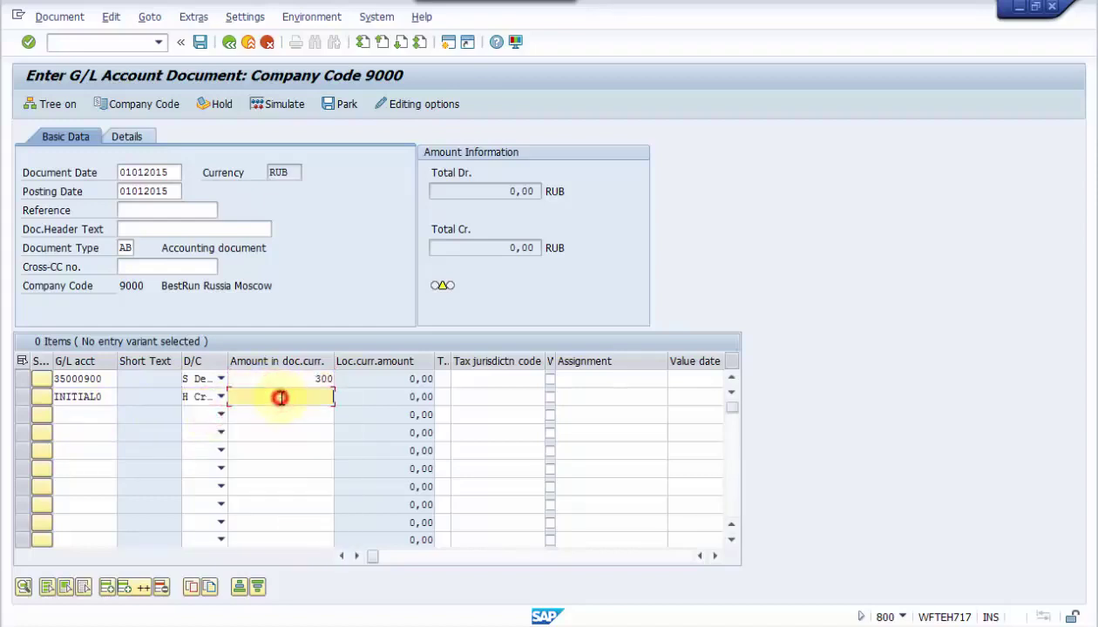
key("BackSpace")
left_click(292, 415)
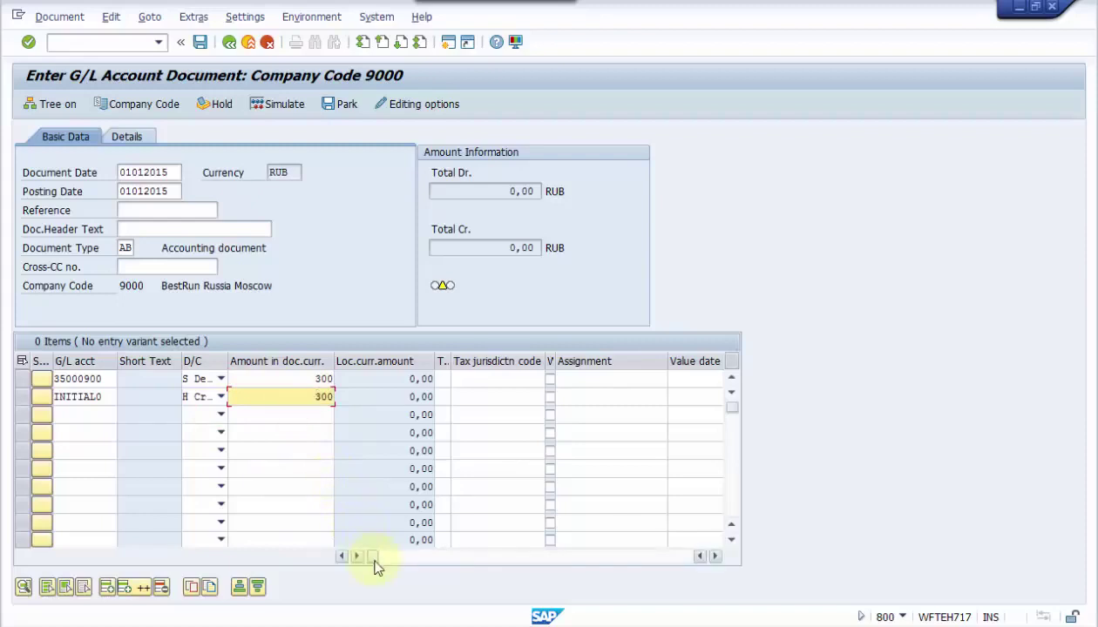
Step: Assign cost center 3150 to the 35000900 debit line item
left_click_drag(375, 562, 403, 565)
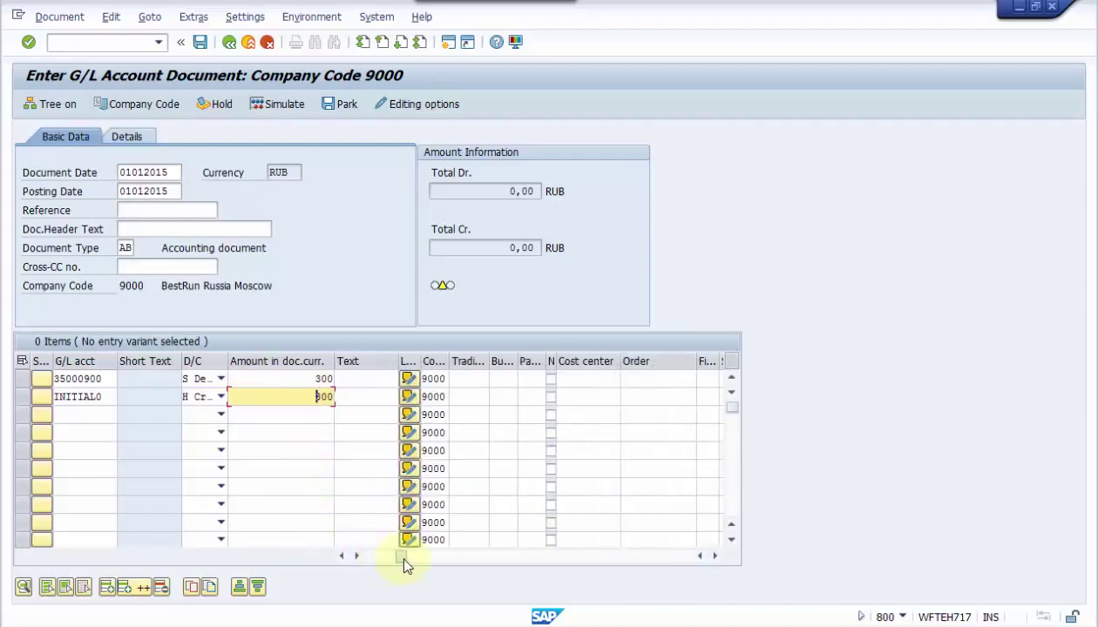
left_click(579, 379)
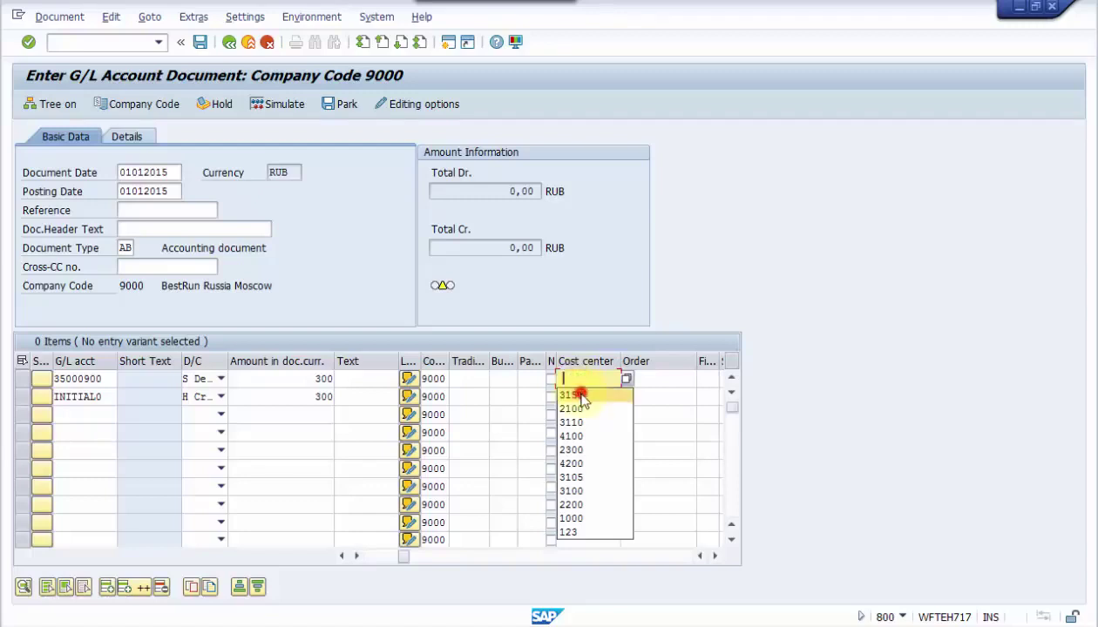
left_click(575, 394)
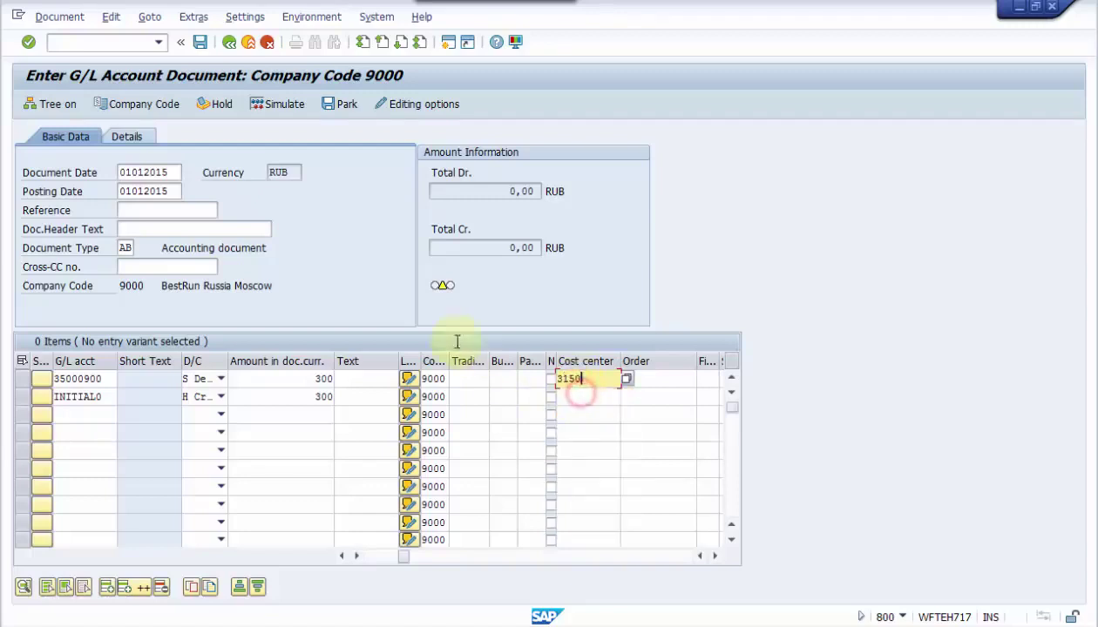
Step: Post the G/L account document in company code 9000, acknowledging the warnings
left_click(201, 46)
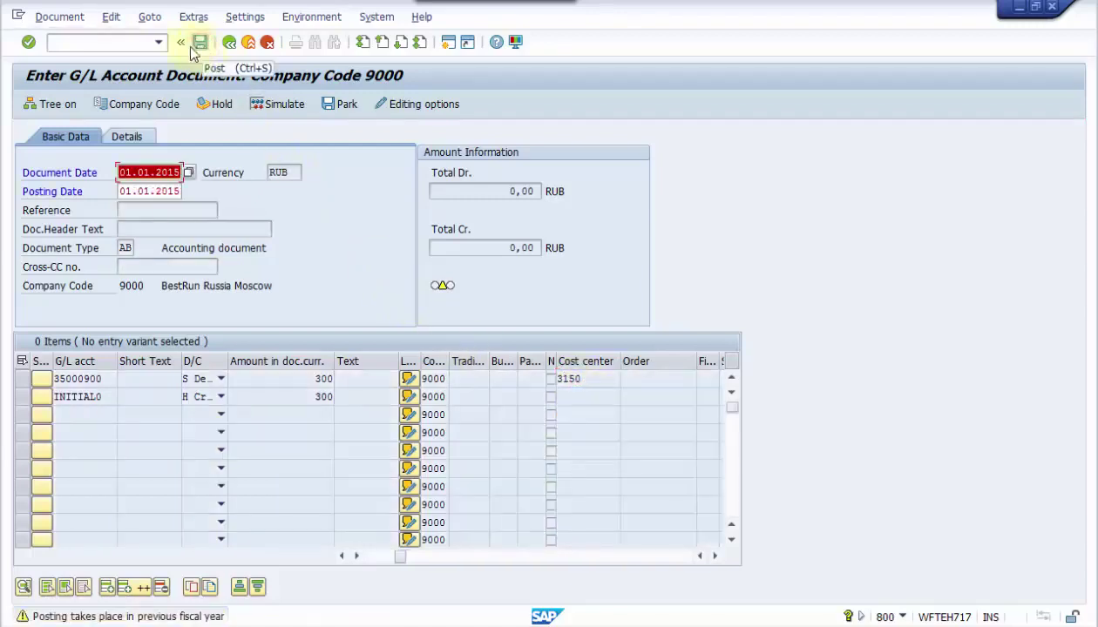
left_click(30, 43)
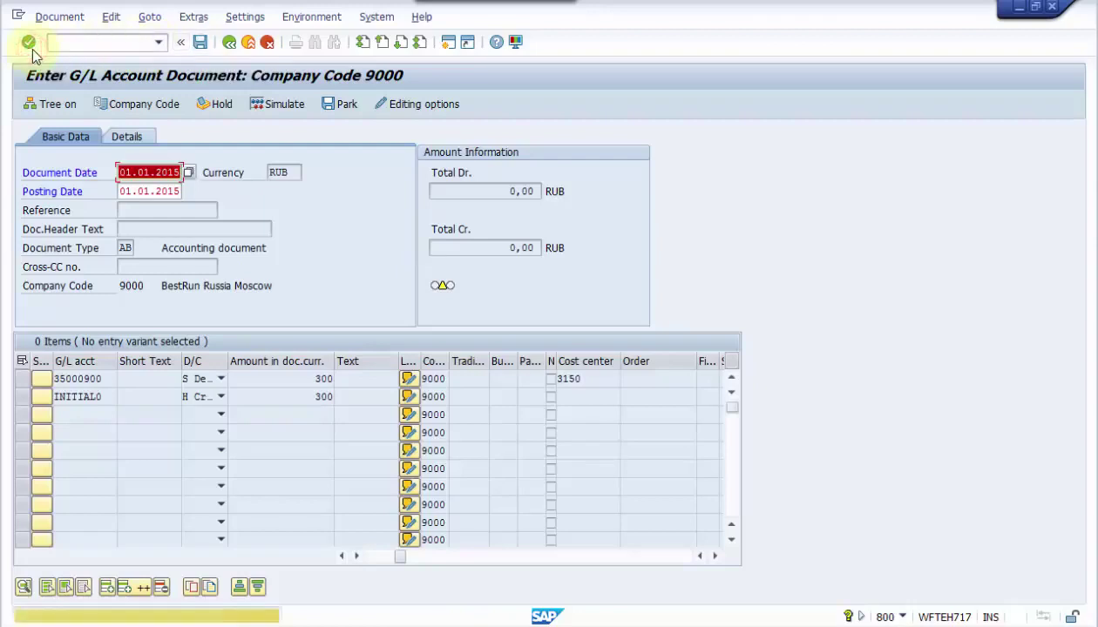
left_click(30, 43)
left_click(30, 43)
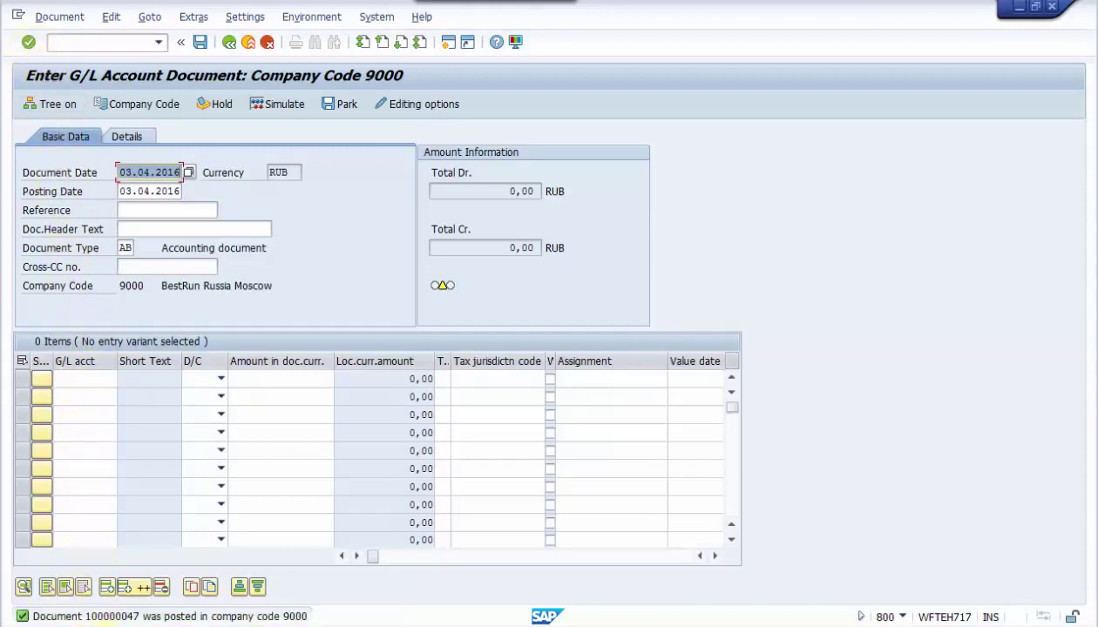
Step: Open the long text of the posting message, read it and close the Performance Assistant
double_click(107, 617)
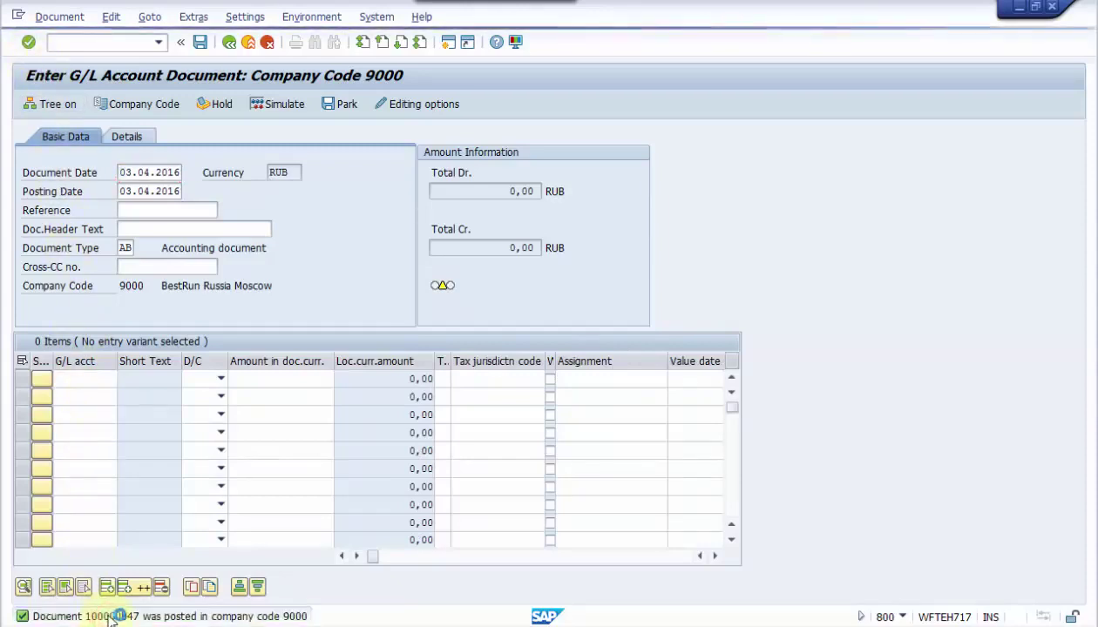
left_click_drag(302, 218, 647, 178)
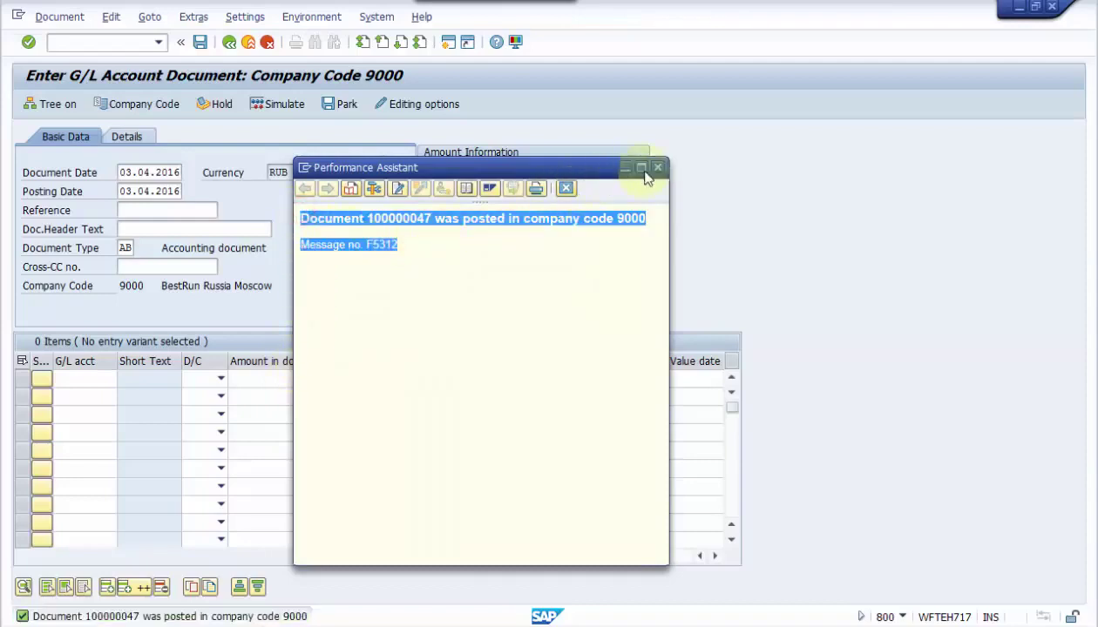
left_click(655, 168)
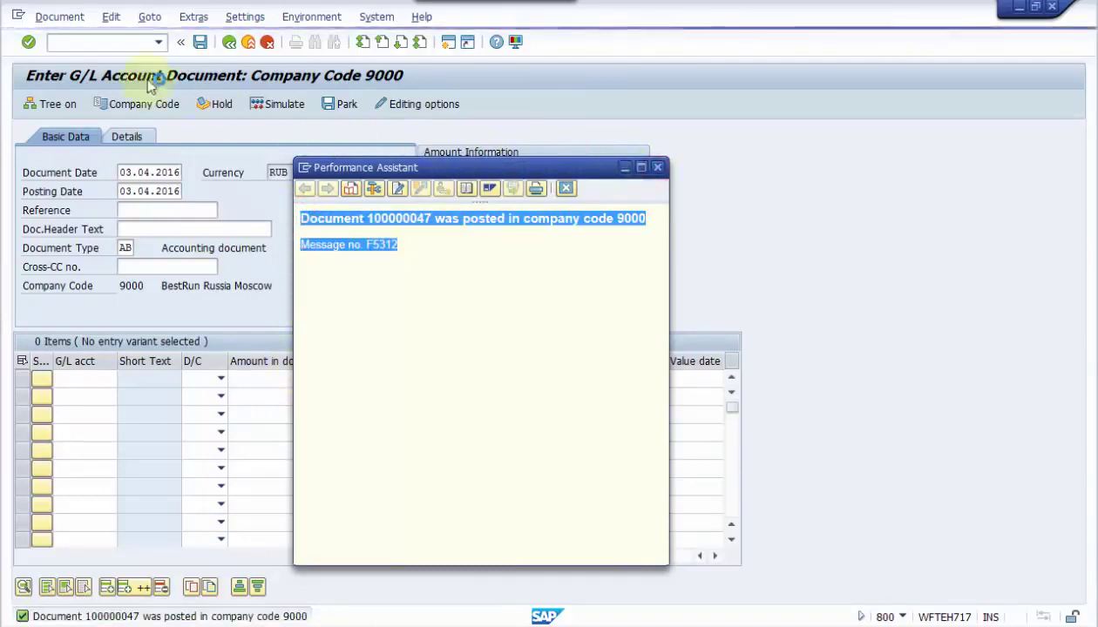
Step: Display the document just posted and switch it to the General Ledger View to examine the profit center split
left_click(71, 21)
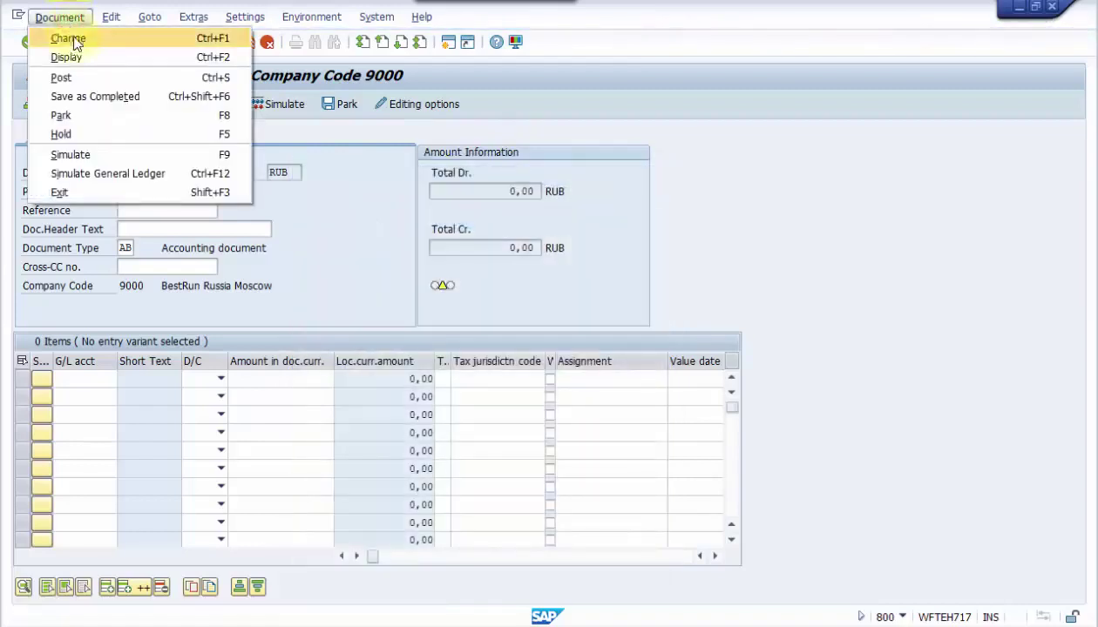
left_click(78, 53)
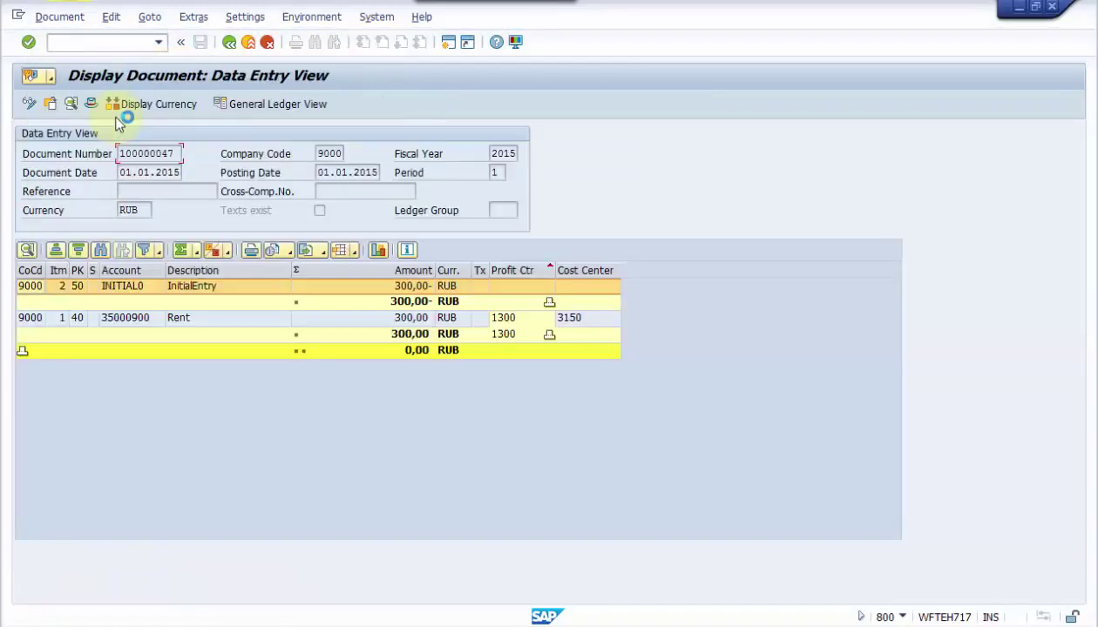
left_click(248, 105)
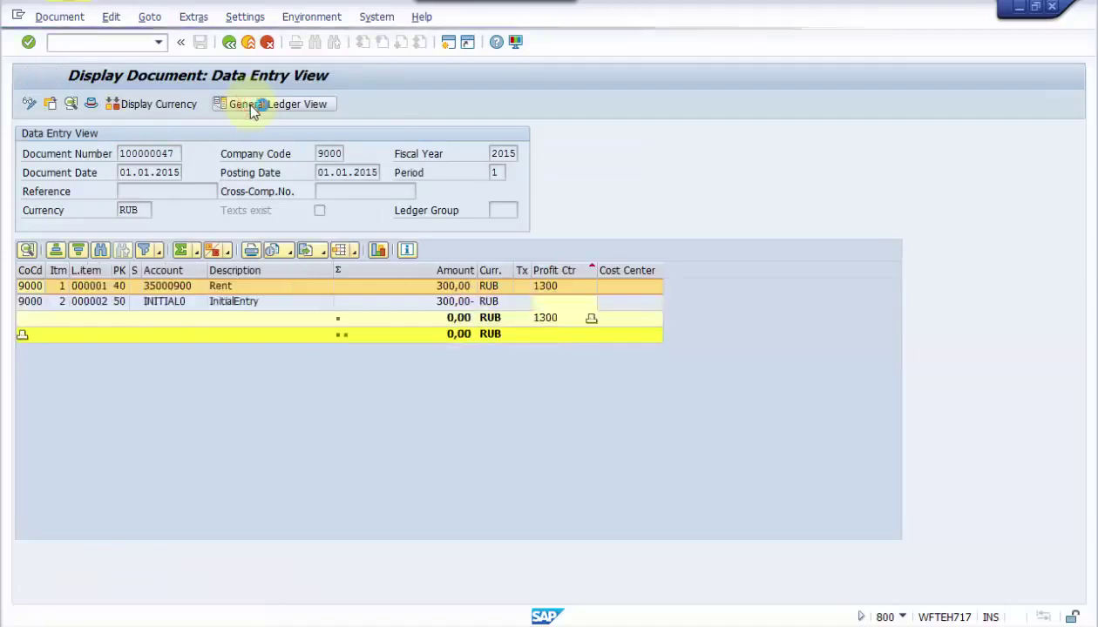
Step: Exit the document display and leave the blank G/L document entry, agreeing to discard its data
left_click(247, 43)
left_click(248, 44)
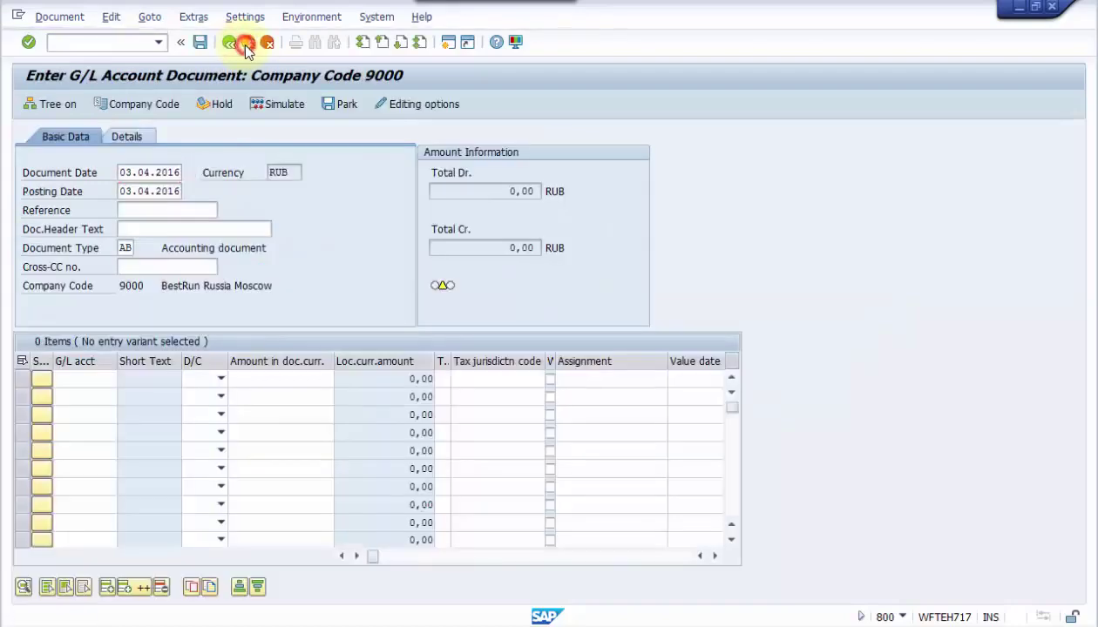
left_click(263, 347)
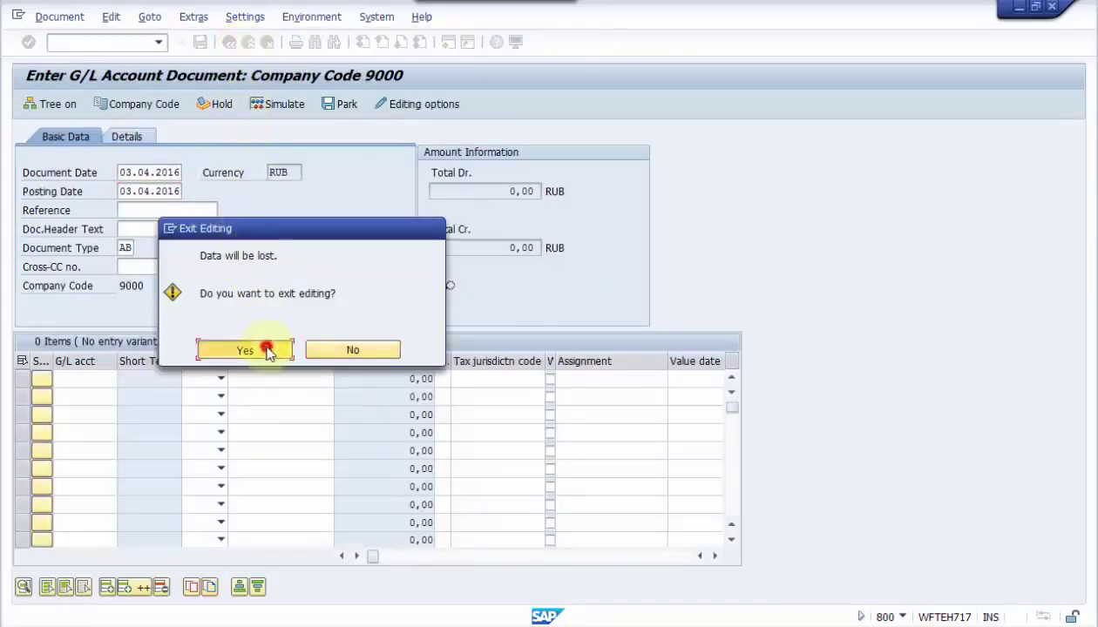